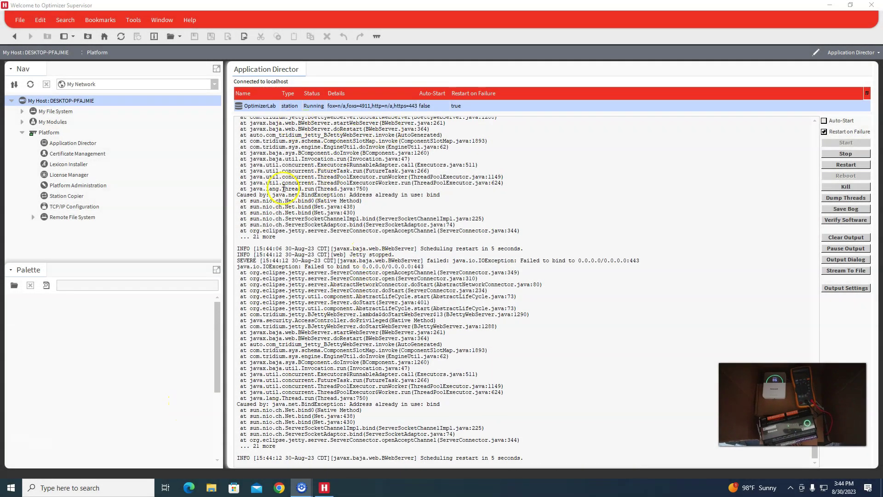
Log in to the OptimizerLab station, accepting its identity certificate
double_click(312, 107)
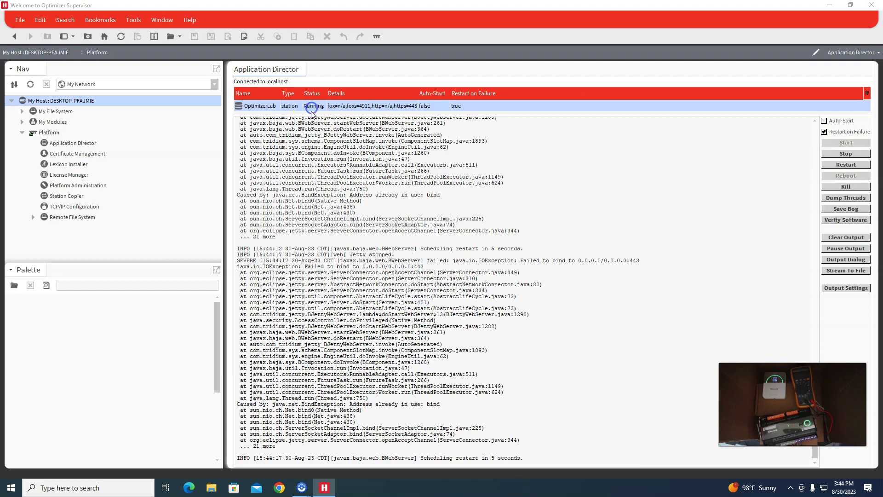
left_click(426, 366)
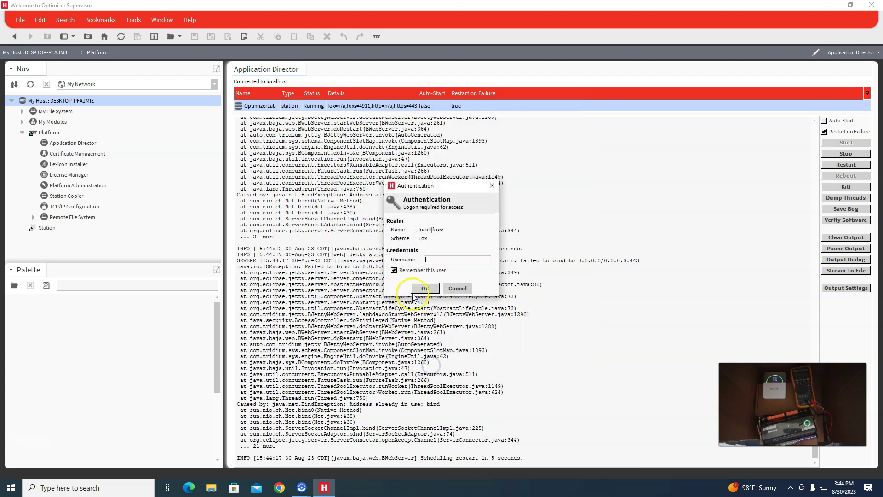
left_click(417, 289)
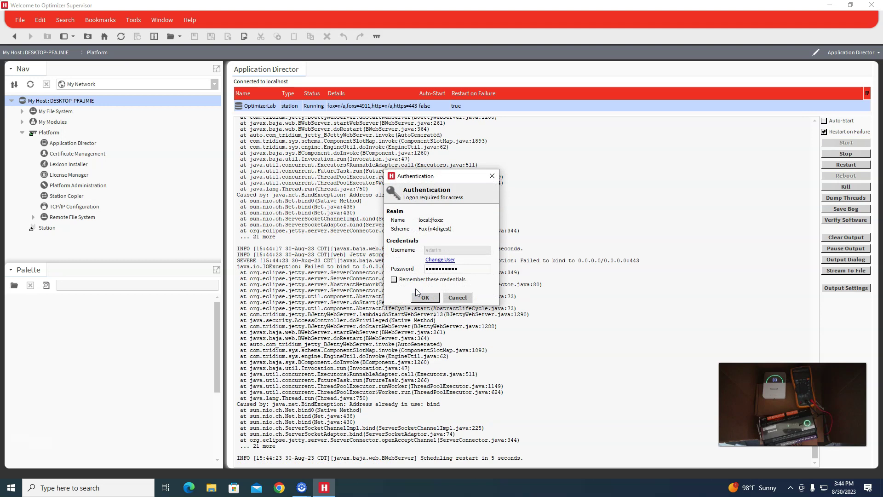
left_click(427, 297)
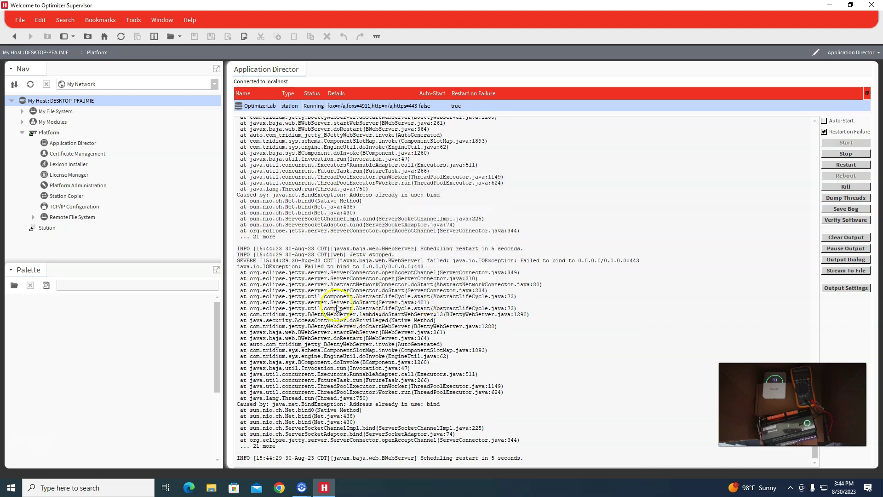
Add a BACnet network under Drivers and set its Local Device Object Id to 1
left_click(21, 229)
double_click(68, 238)
left_click(518, 462)
left_click(501, 233)
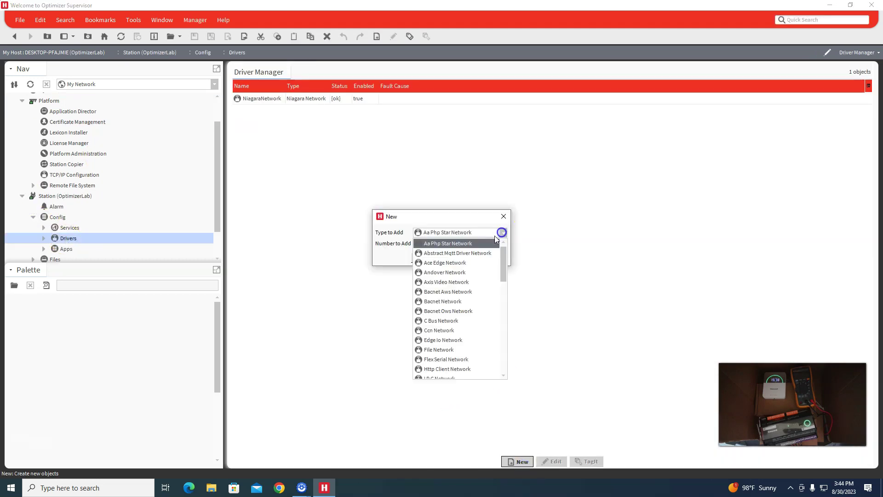
left_click(442, 300)
left_click(427, 257)
left_click(436, 279)
double_click(90, 253)
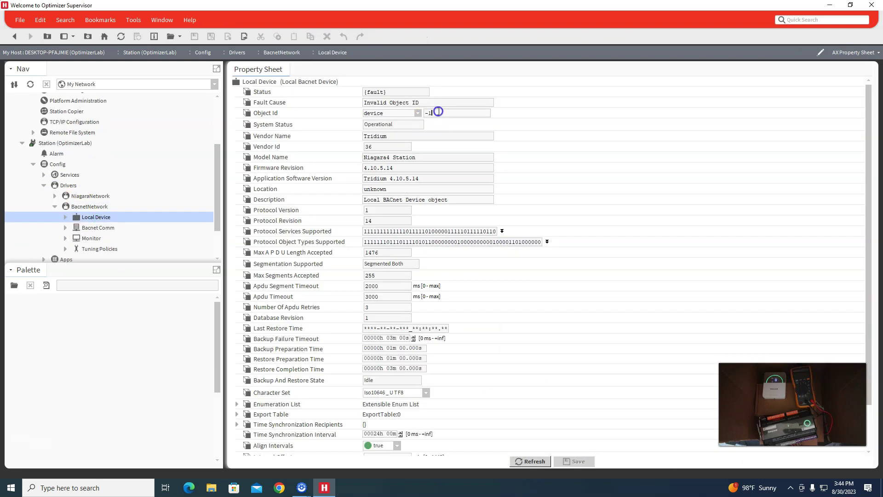
type("1")
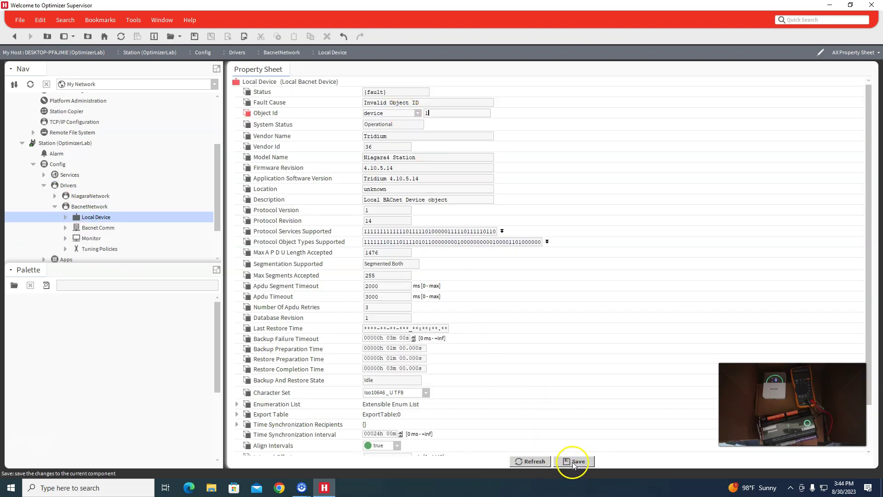
left_click(575, 461)
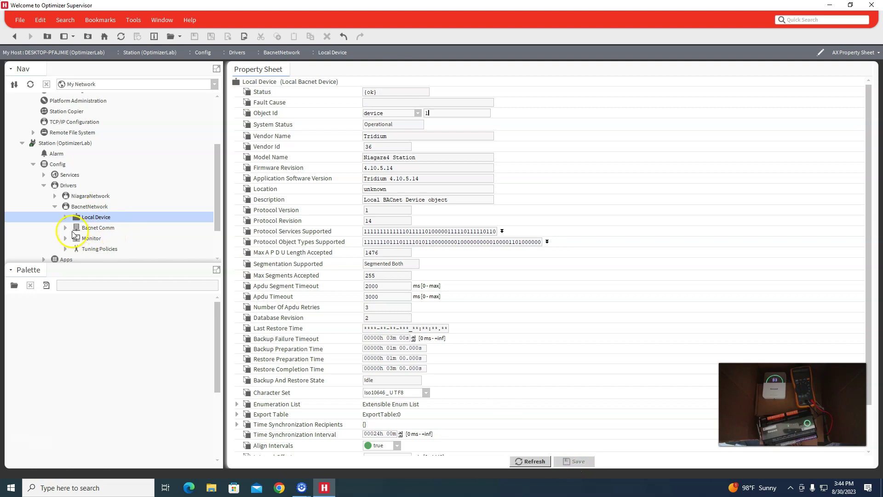
Enable the BACnet IP port on the Realtek adapter and save
left_click(65, 227)
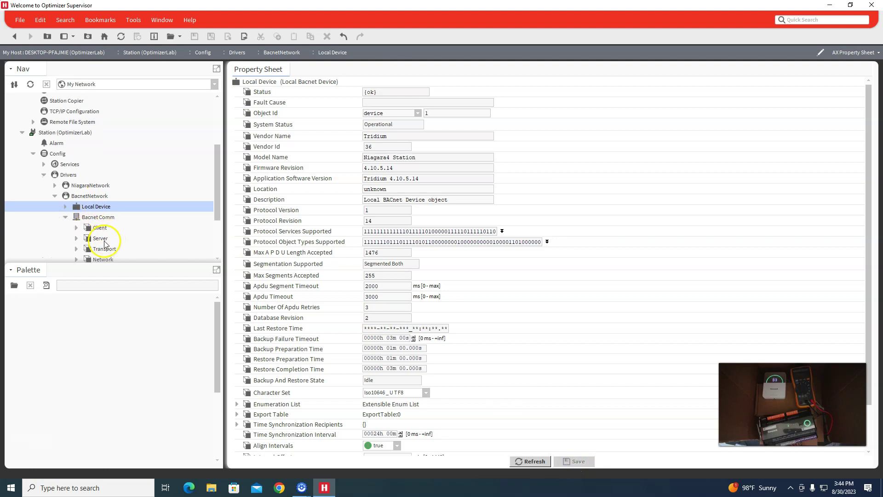
double_click(104, 259)
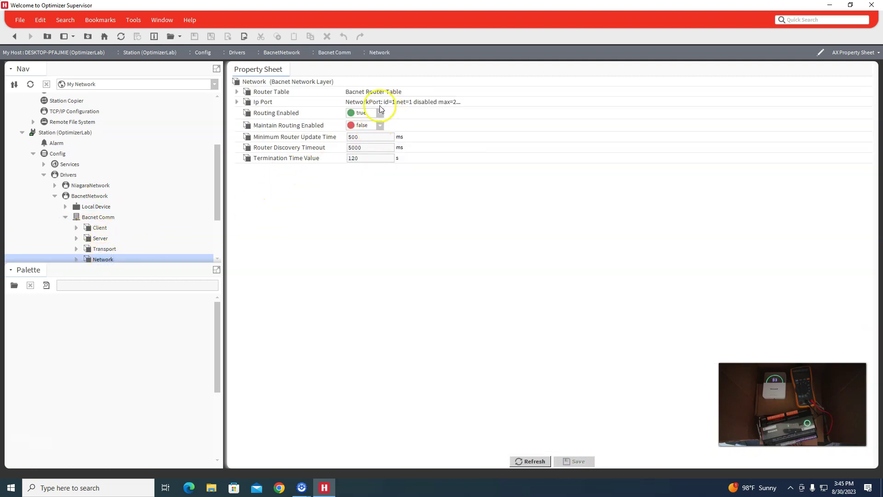
left_click(237, 102)
left_click(246, 122)
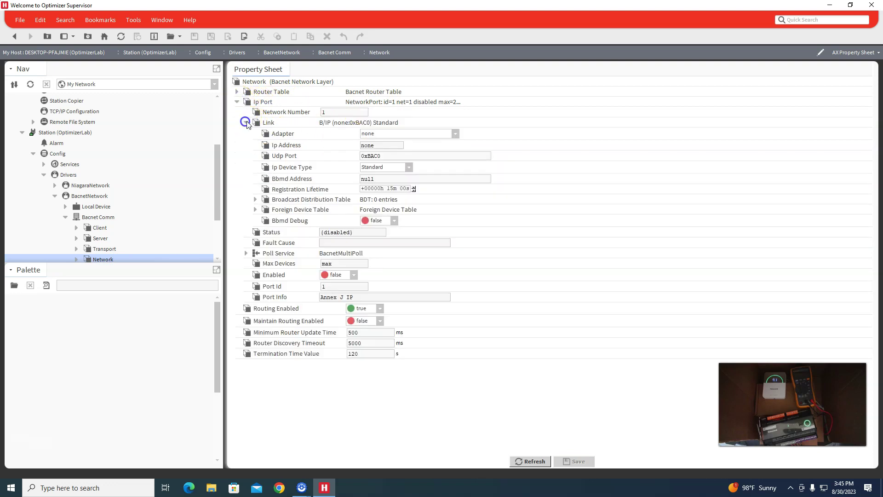
left_click(453, 133)
left_click(449, 163)
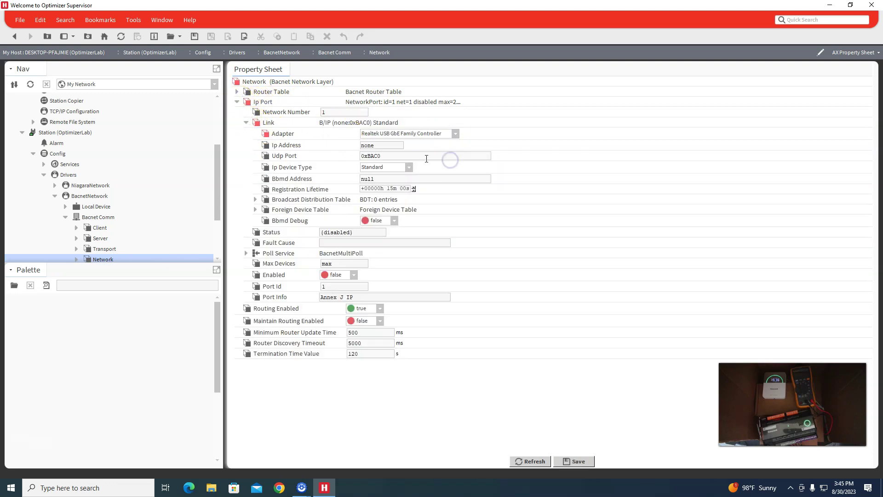
left_click(335, 295)
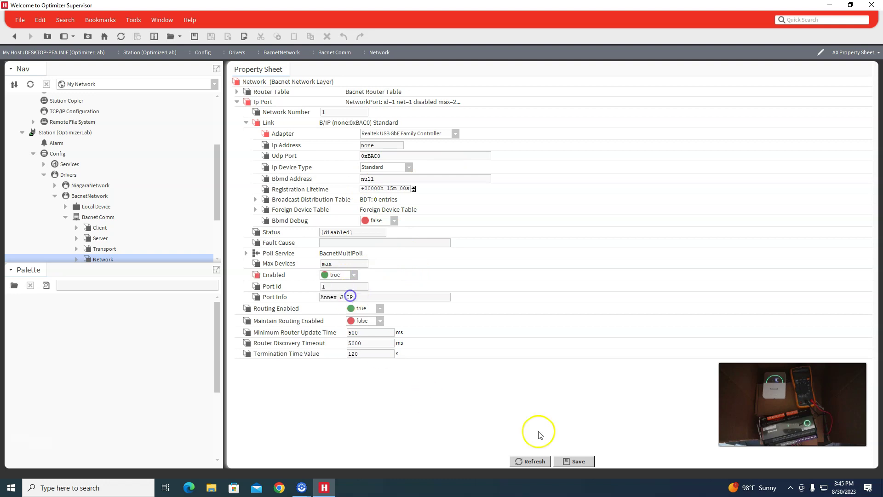
left_click(578, 461)
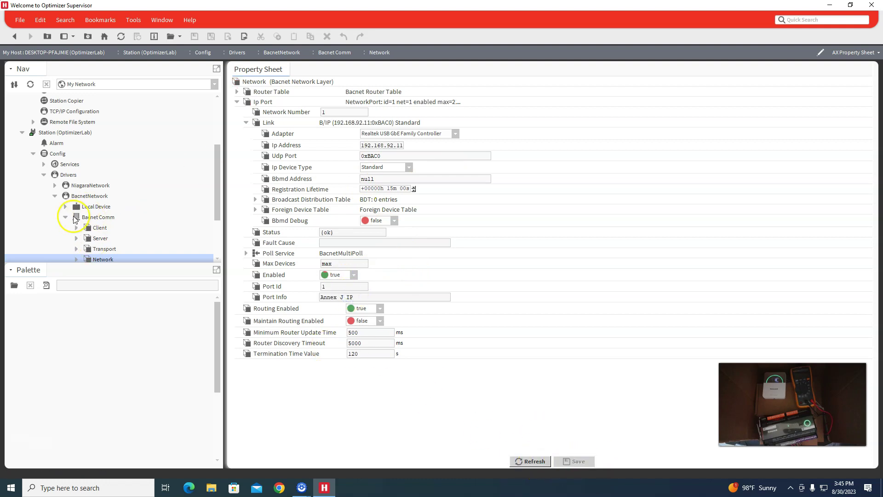
left_click(66, 216)
double_click(100, 200)
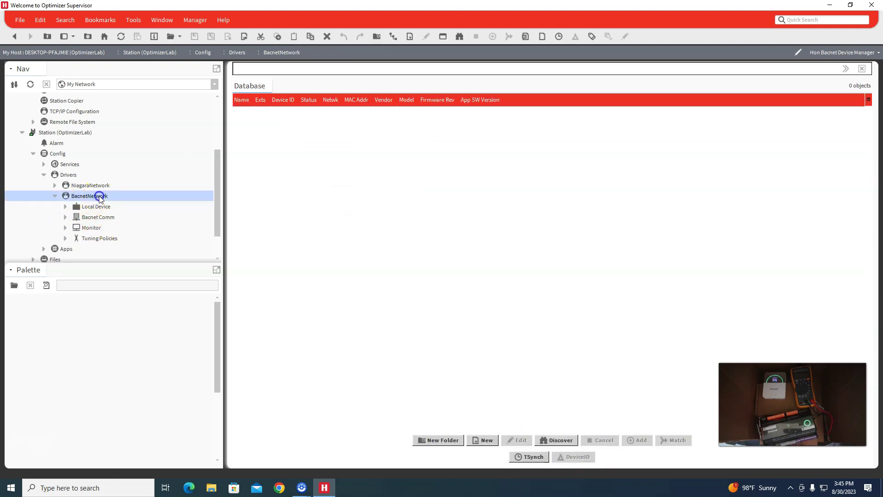
Switch to the Irm Bacnet Device Manager view and run a device discovery
left_click(846, 52)
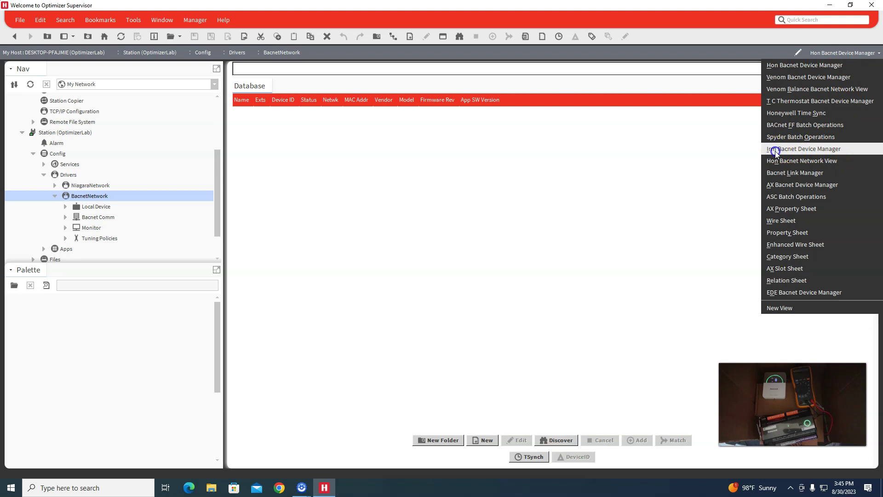
left_click(786, 151)
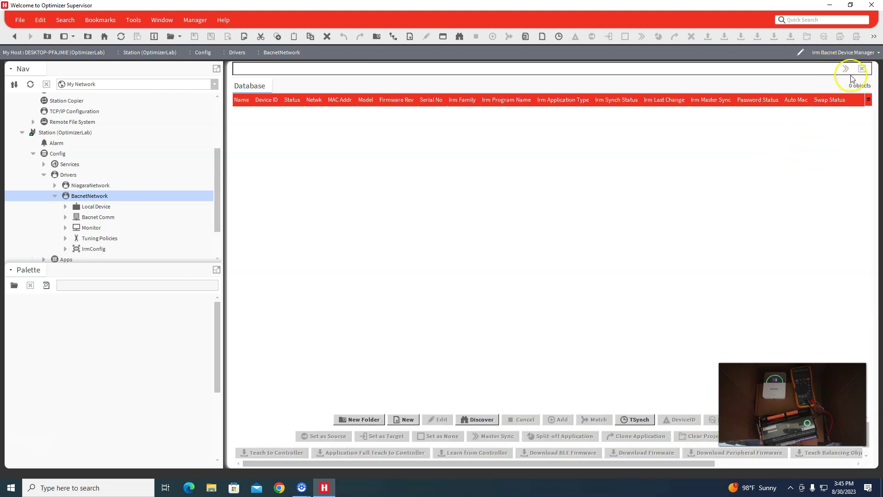
left_click(479, 420)
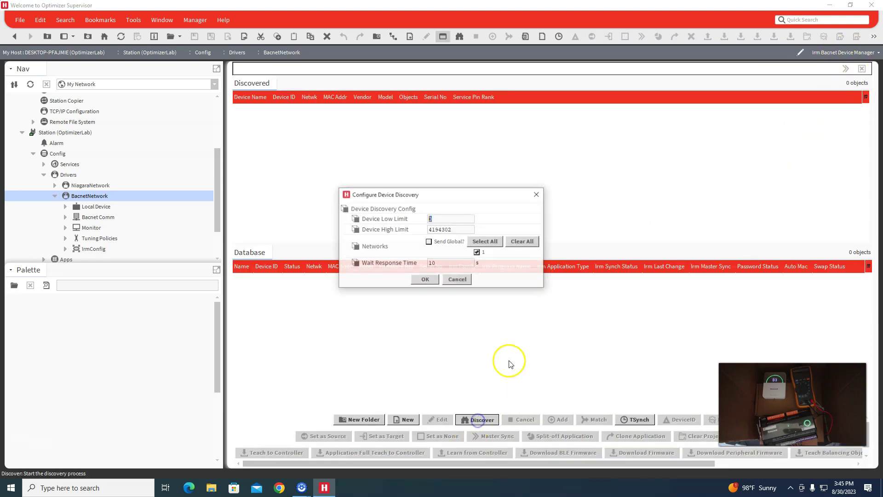
left_click(428, 280)
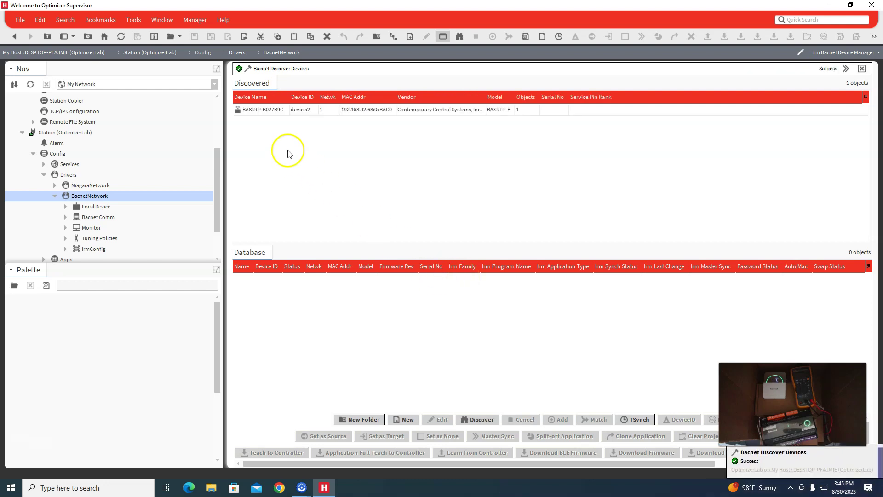
Rerun discovery with Send Global checked and select UN-RS0844MS24NM
left_click(479, 419)
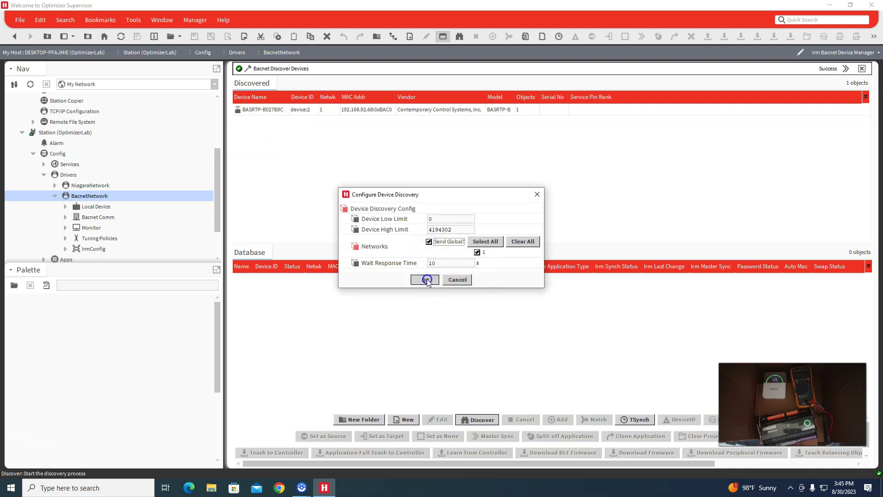
left_click(426, 280)
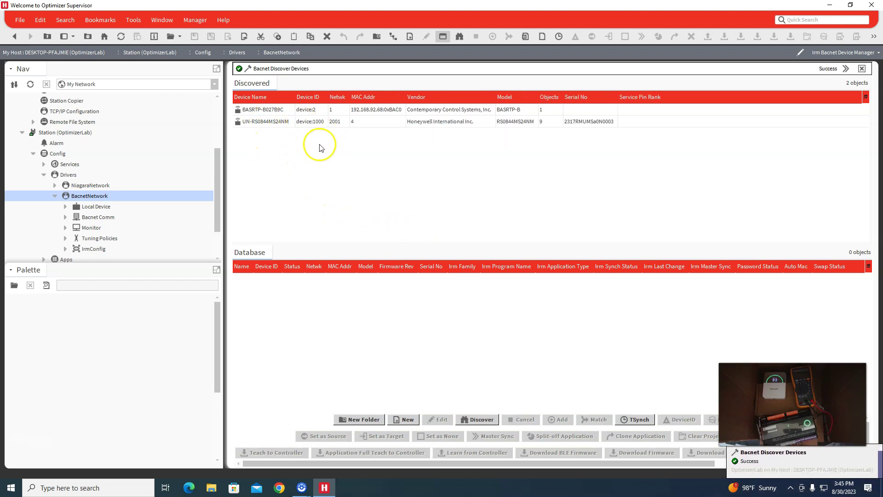
left_click(269, 123)
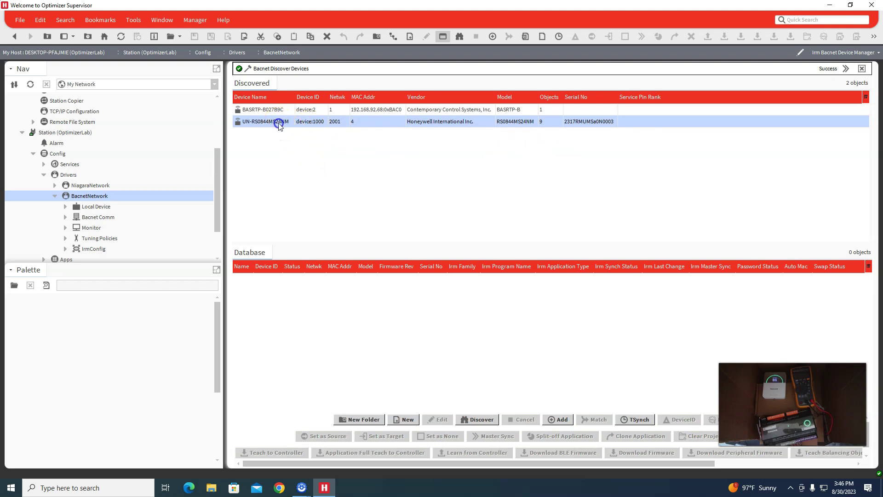
Add the UN-RS0844MS24NM controller to the database and select it
double_click(278, 122)
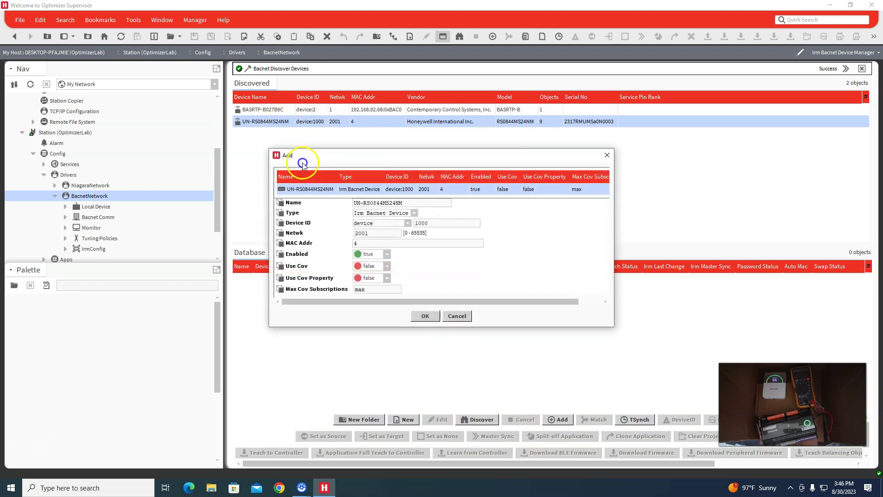
left_click(424, 319)
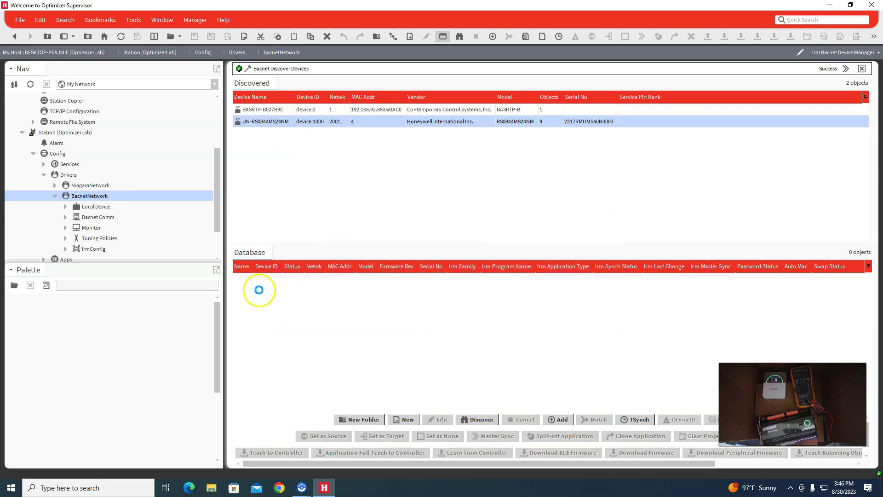
scroll(100, 242, "down", 3)
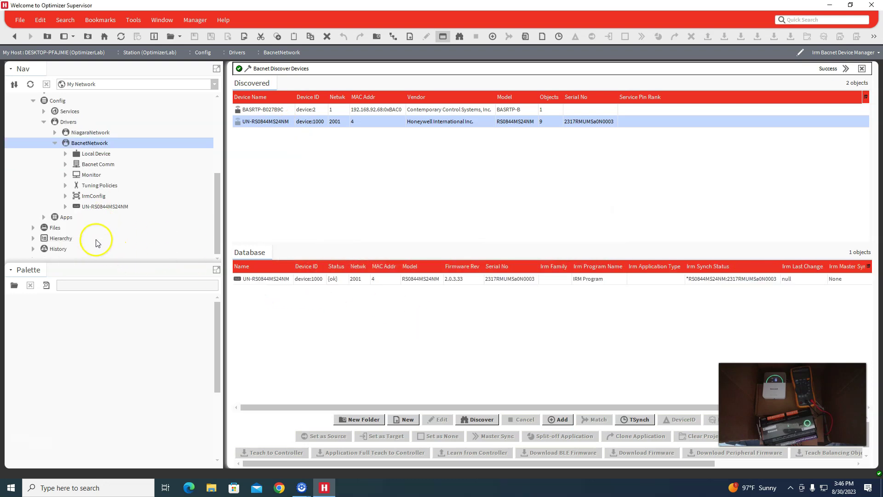
left_click(95, 207)
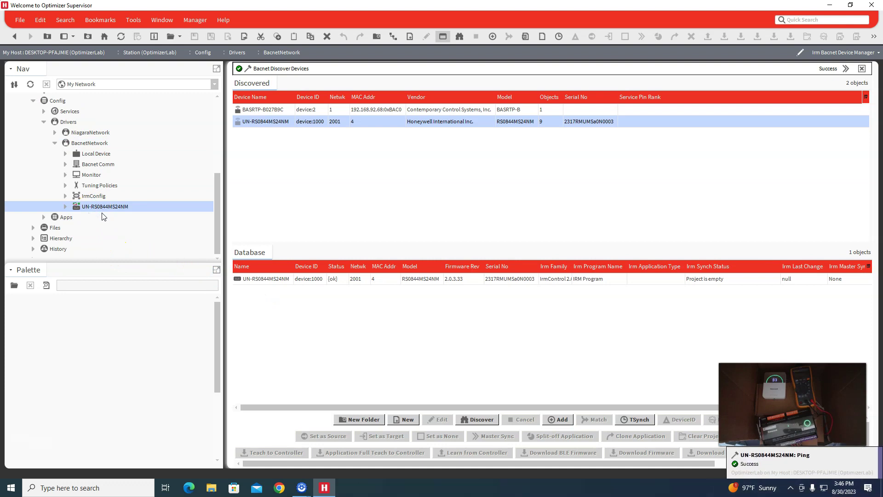
Expand the UN-RS0844MS24NM tree, browsing Config, down to IRM Program
left_click(77, 211)
left_click(66, 207)
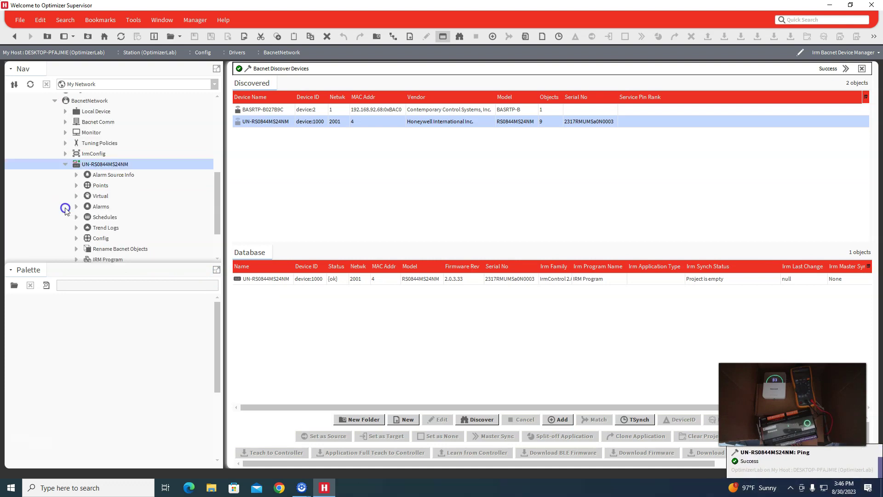
scroll(122, 228, "down", 1)
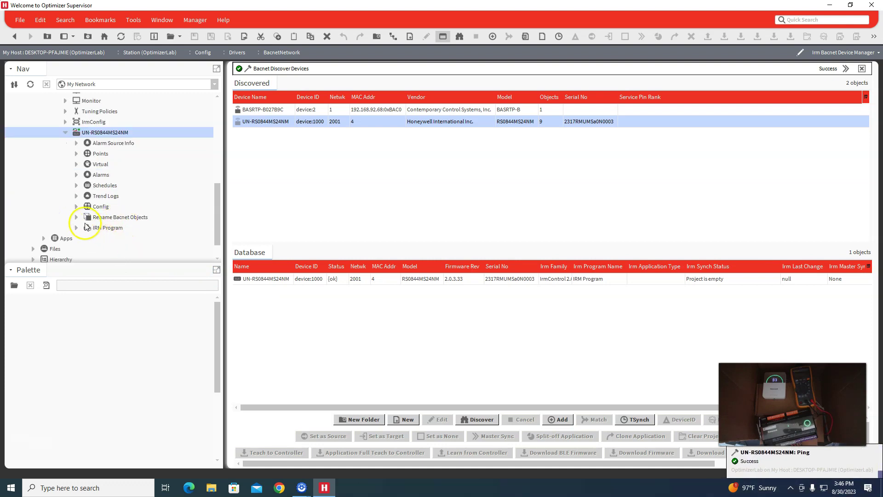
left_click(76, 207)
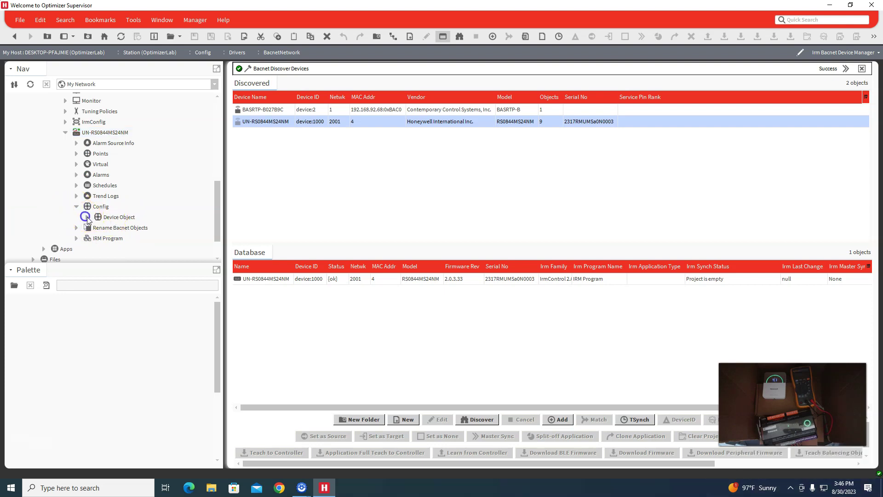
left_click(87, 217)
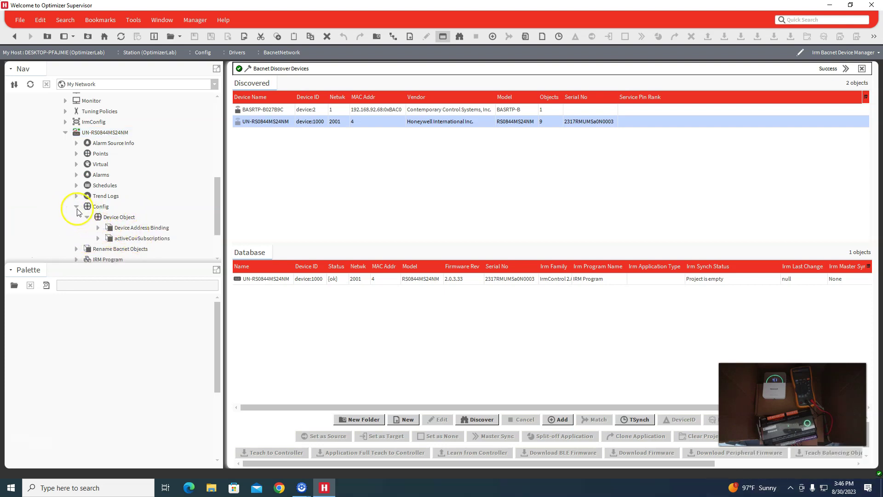
left_click(76, 206)
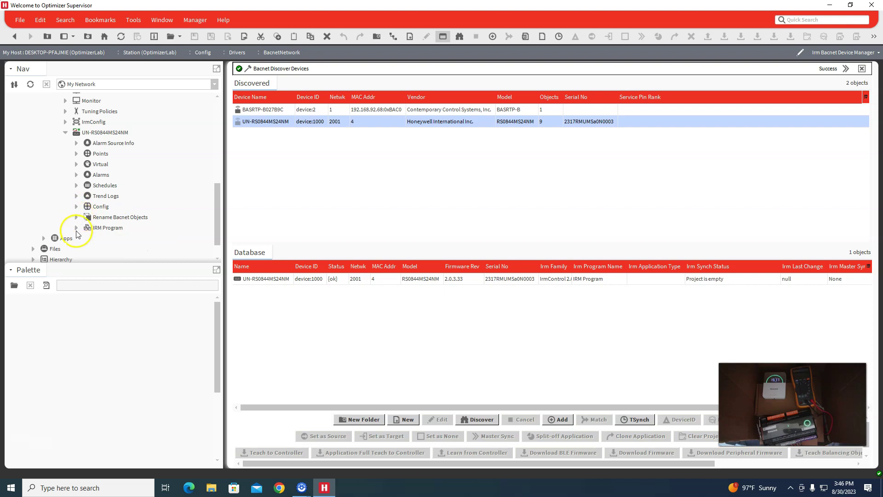
left_click(76, 228)
scroll(111, 228, "down", 2)
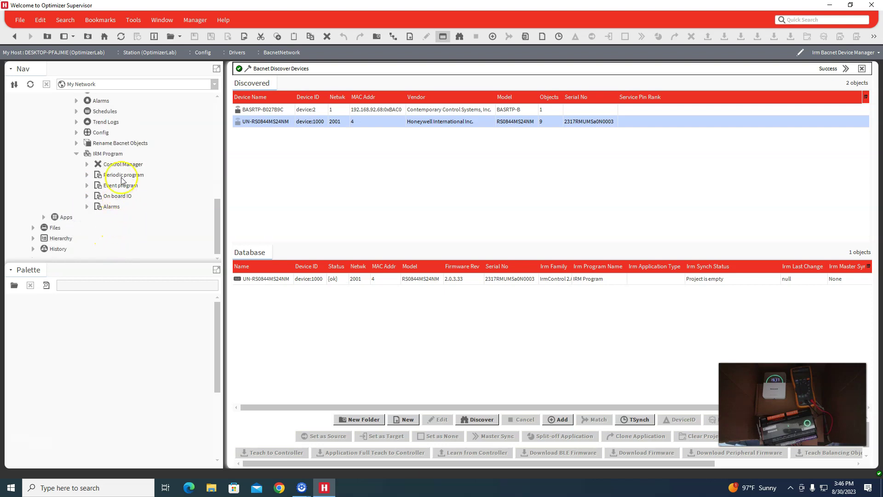
Show Control Manager properties and load the honIrmControl library into the palette
left_click(120, 164)
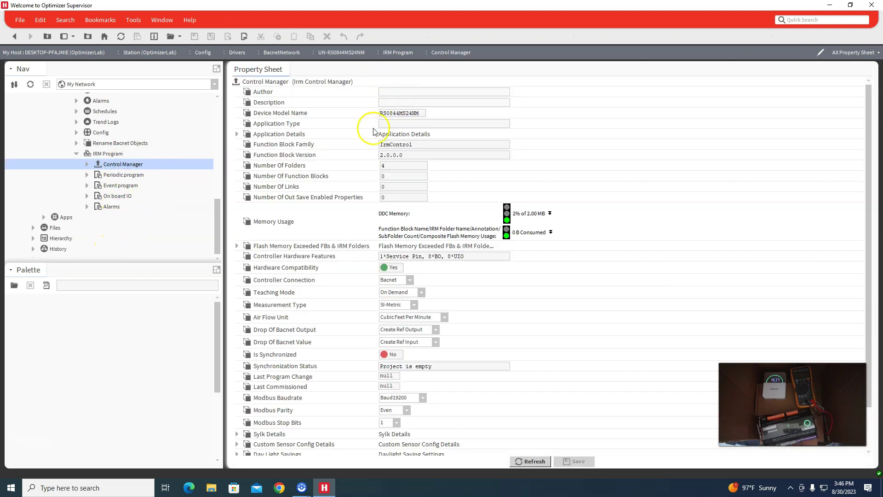
scroll(433, 364, "down", 2)
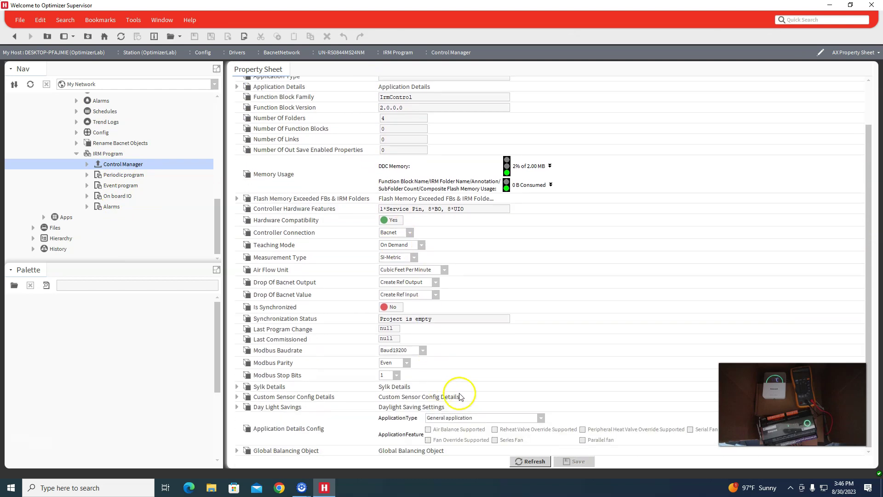
left_click(123, 196)
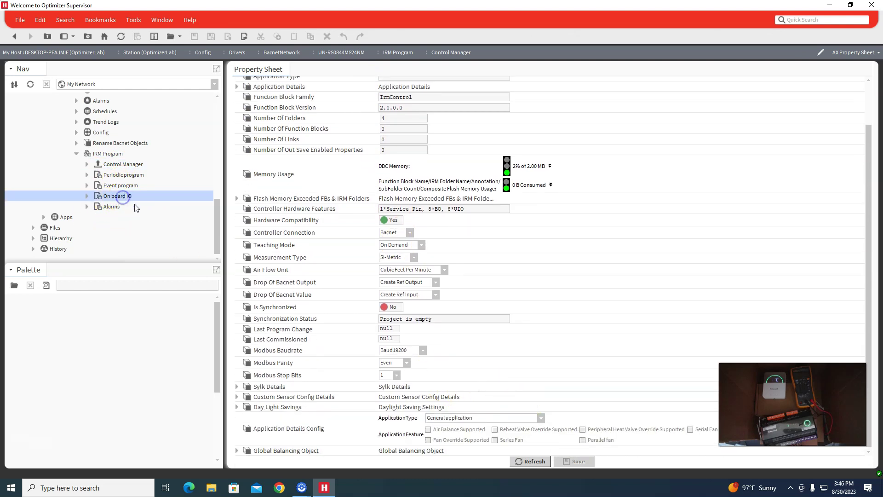
left_click(15, 285)
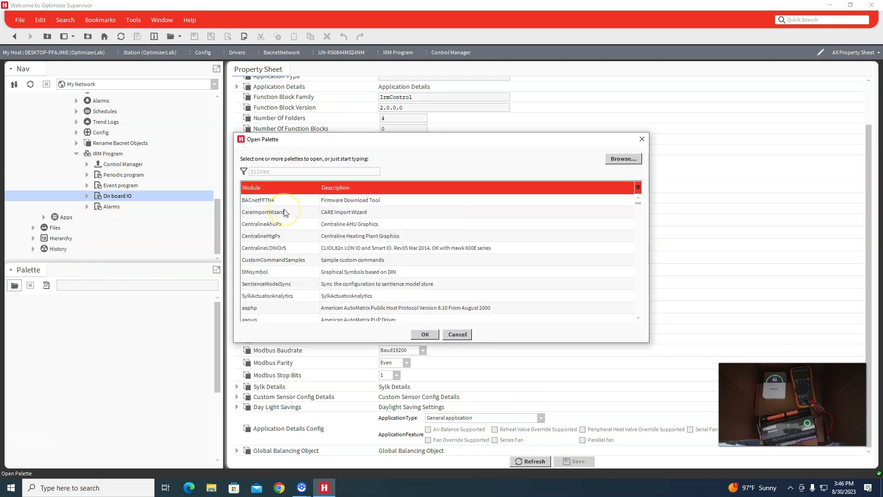
type("honi")
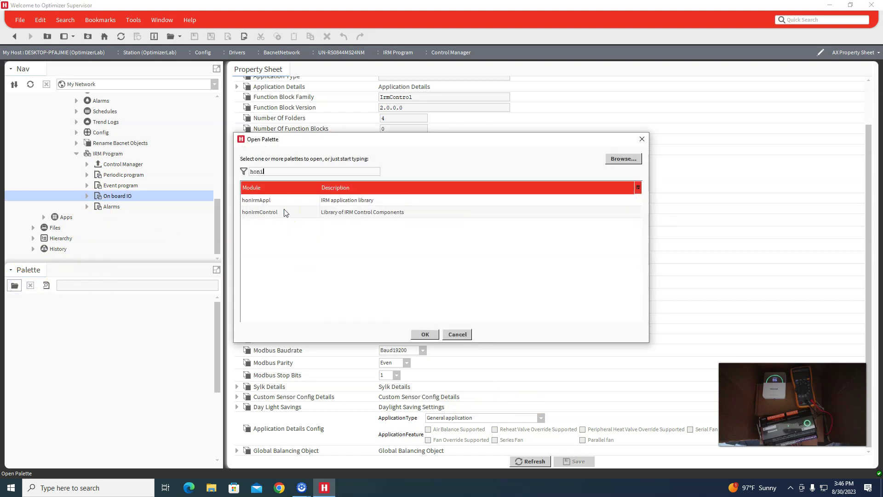
left_click(306, 214)
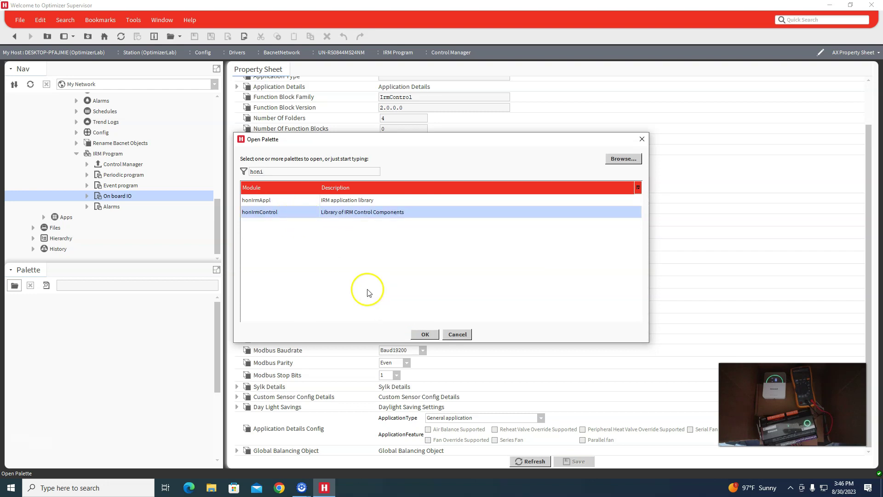
left_click(424, 334)
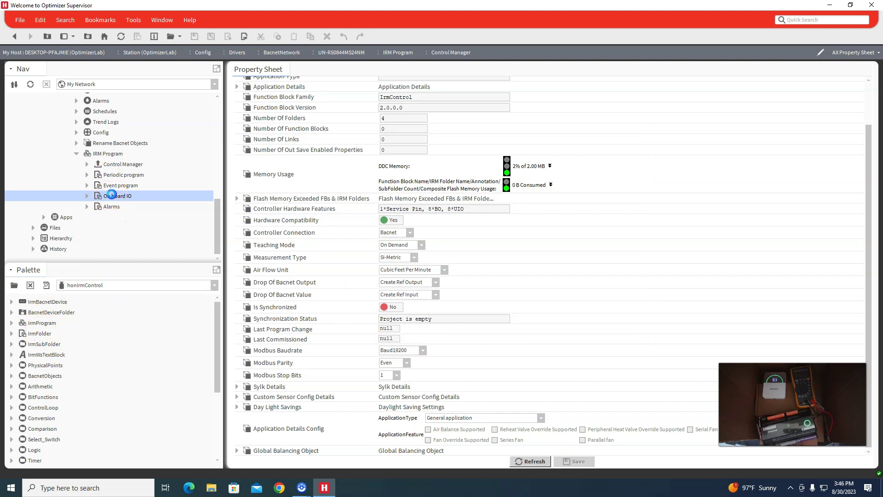
Open the On board IO wire sheet and browse PhysicalPoints to IP MSTP FCU 24V Models
double_click(111, 195)
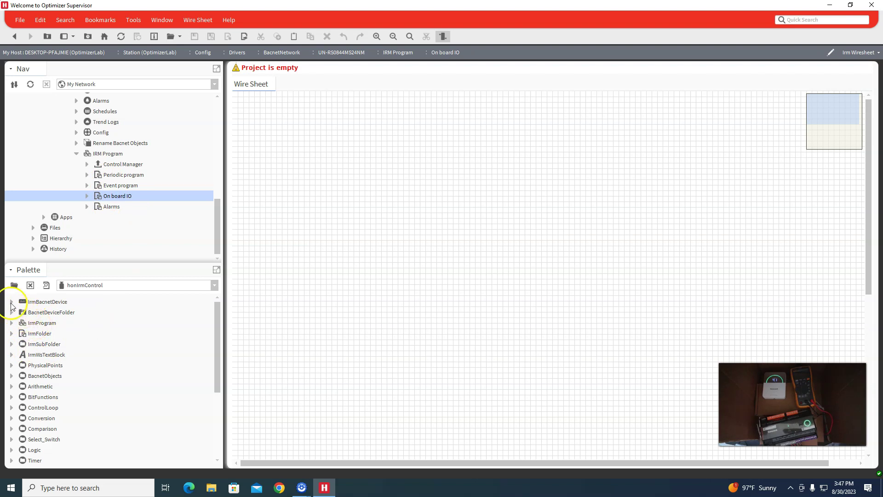
left_click(12, 365)
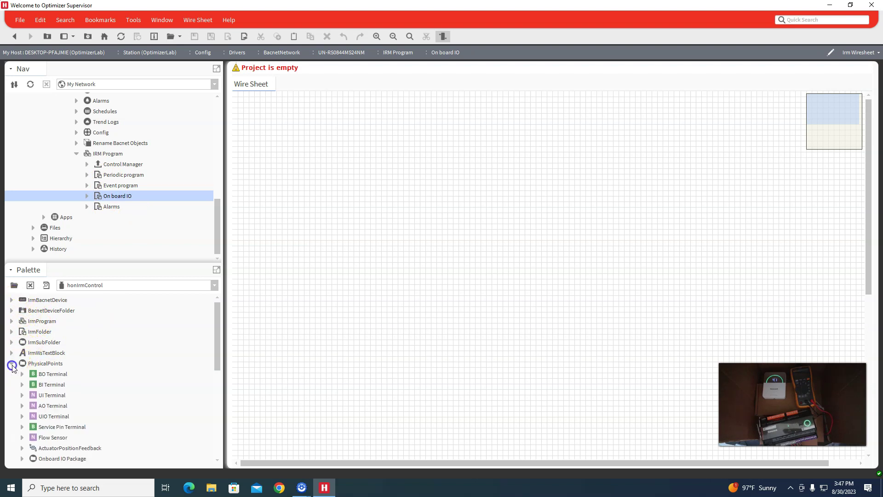
scroll(55, 371, "down", 4)
scroll(54, 371, "down", 1)
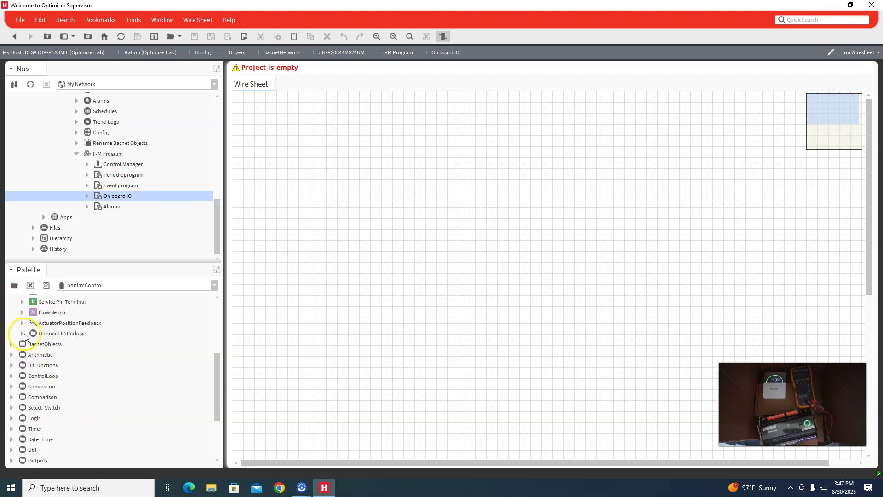
left_click(23, 333)
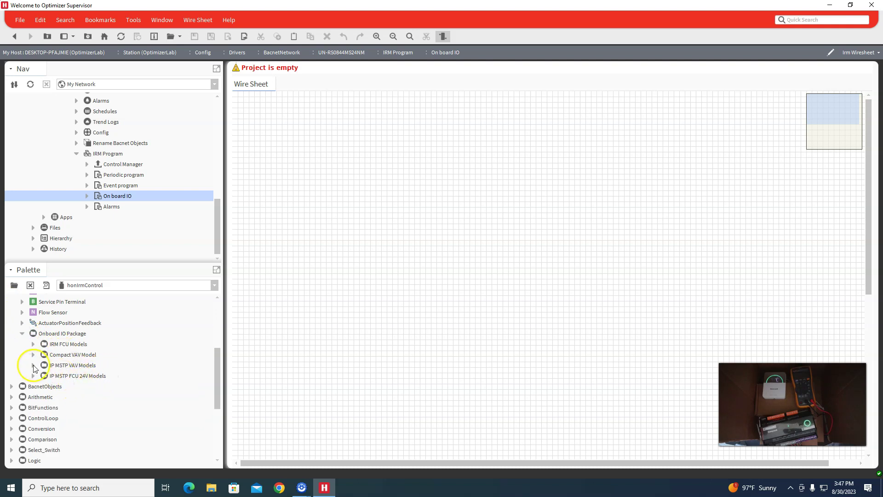
left_click(33, 365)
left_click(33, 365)
left_click(33, 343)
left_click(33, 375)
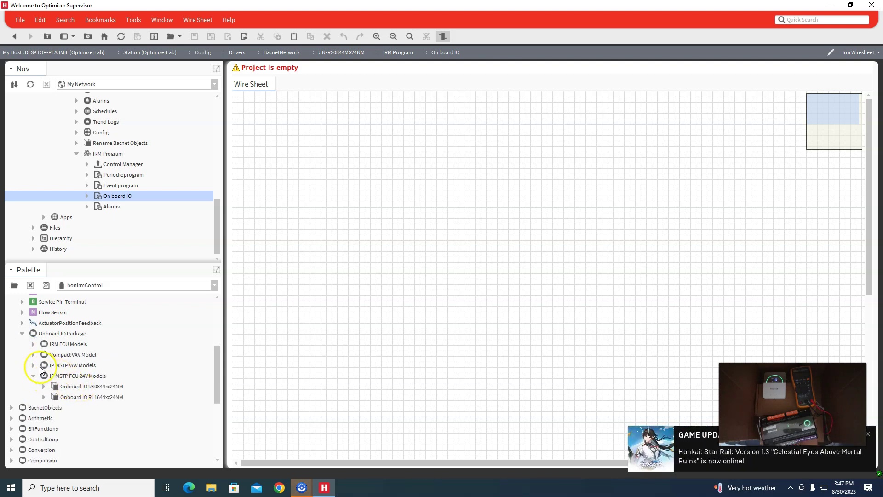
left_click(33, 365)
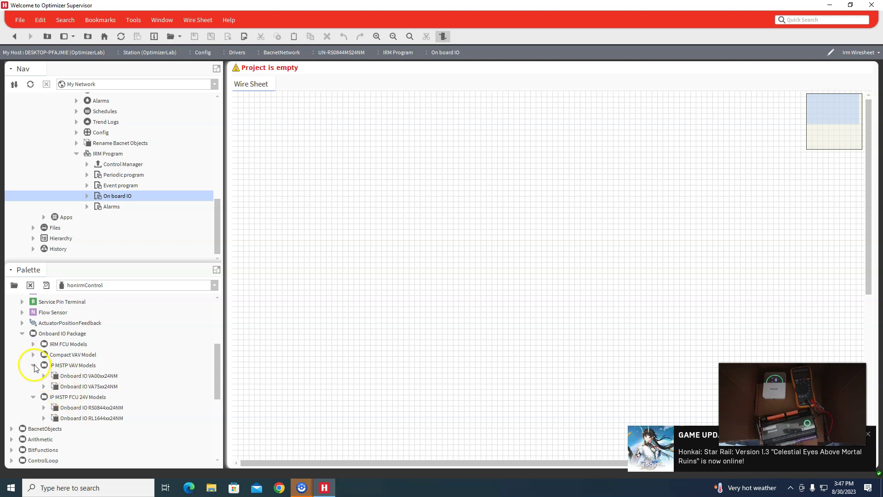
left_click(33, 365)
left_click(33, 354)
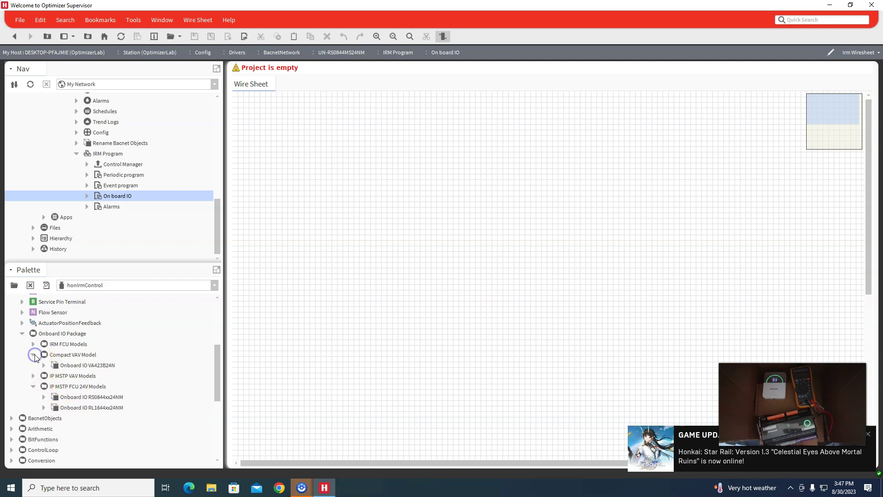
left_click(34, 354)
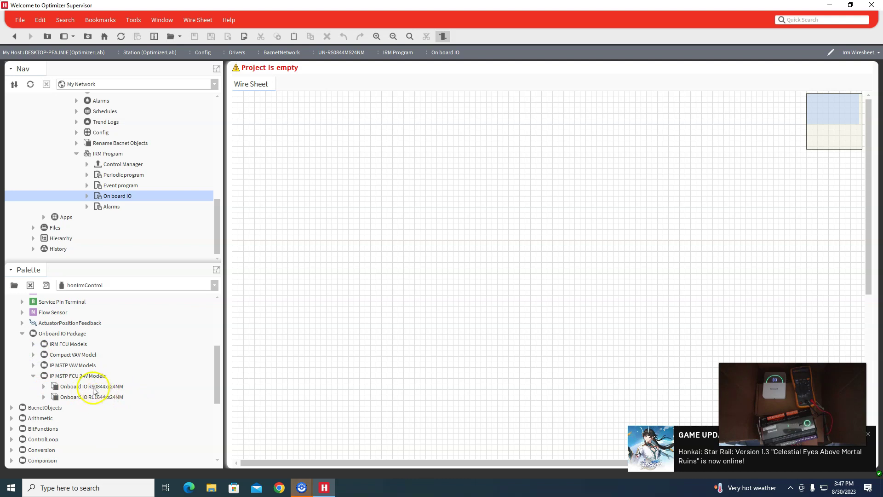
Drop Onboard IO RS0844xx24NM onto the wire sheet, accepting its name and the notice
left_click_drag(93, 390, 394, 169)
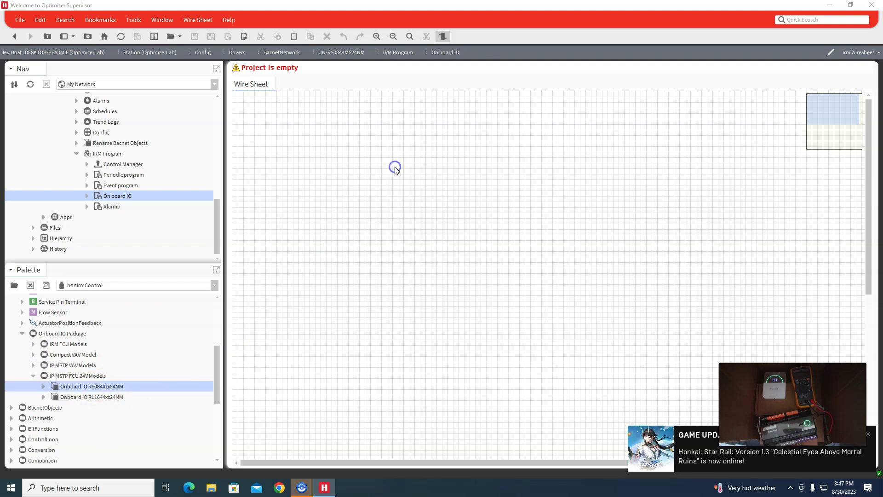
left_click(423, 252)
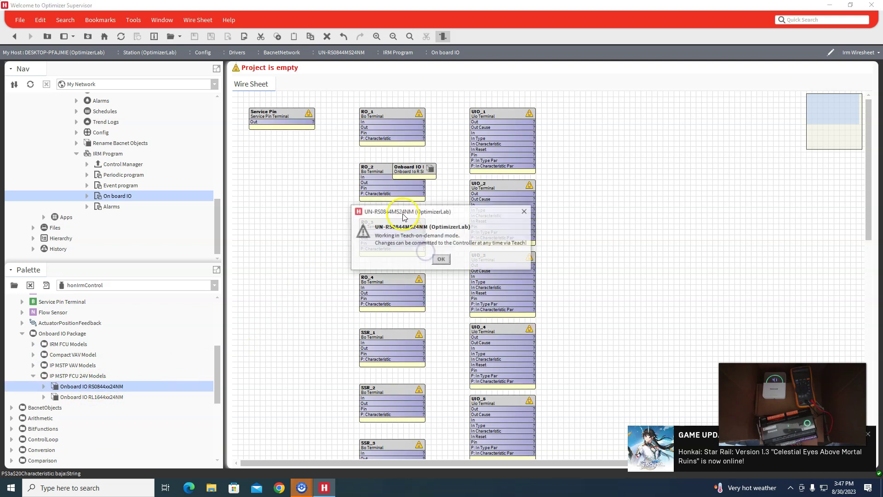
left_click(441, 259)
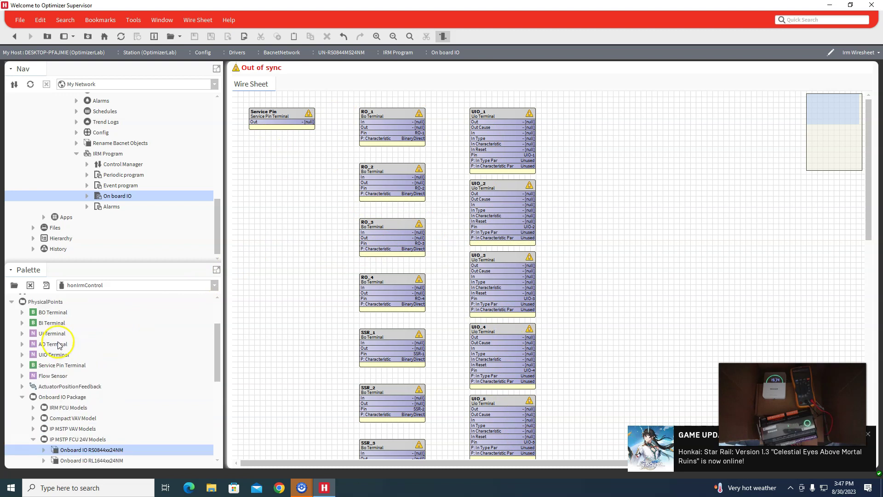
scroll(58, 345, "up", 2)
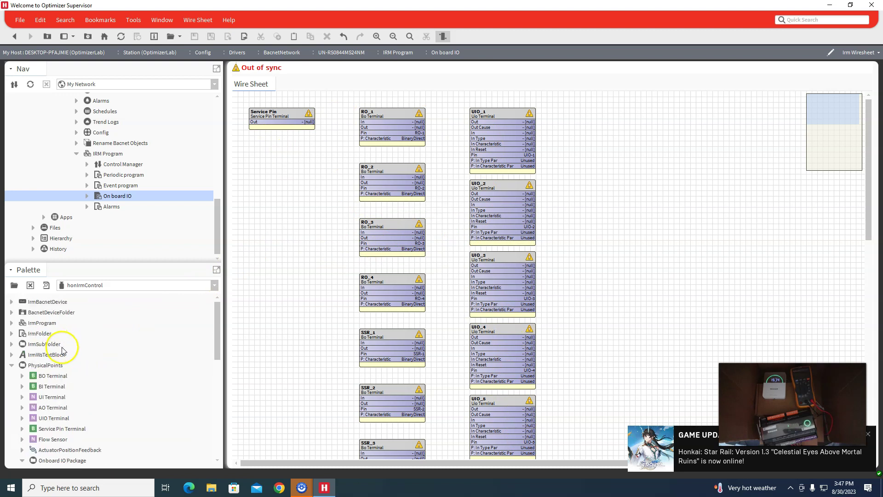
Open the empty Periodic program wire sheet and show the Sylk palette group
left_click(121, 166)
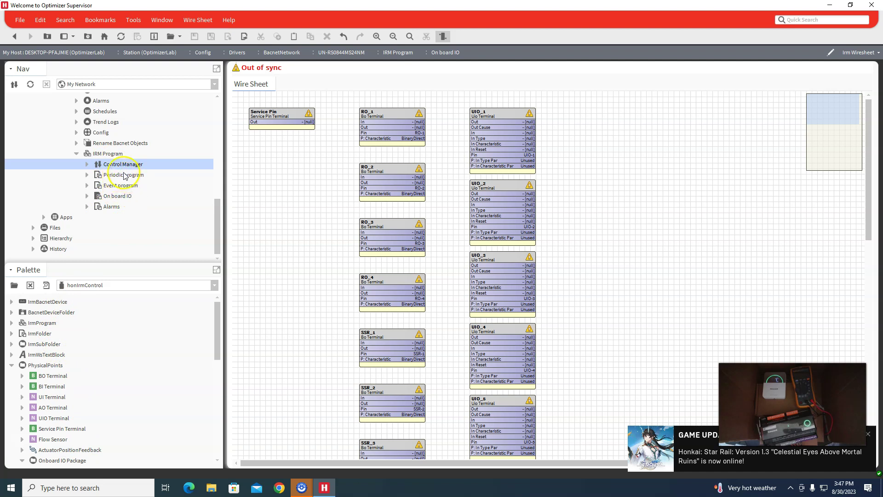
double_click(130, 175)
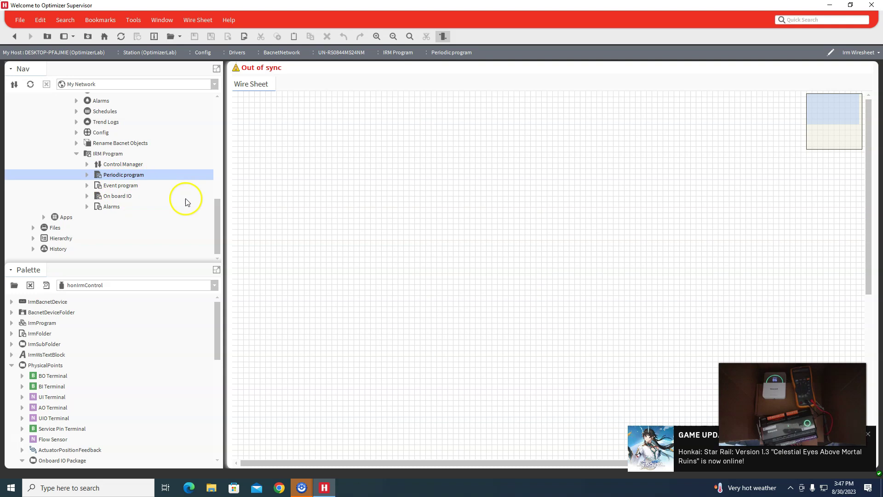
left_click(11, 365)
scroll(49, 386, "down", 5)
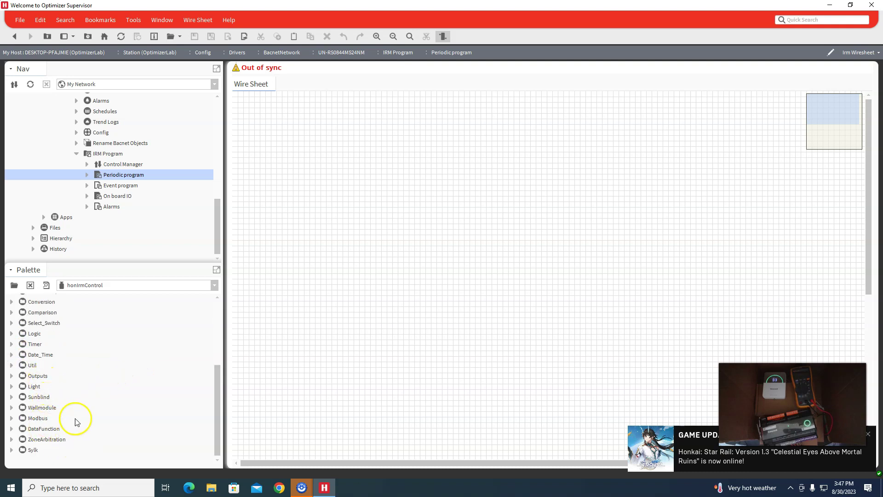
left_click(11, 451)
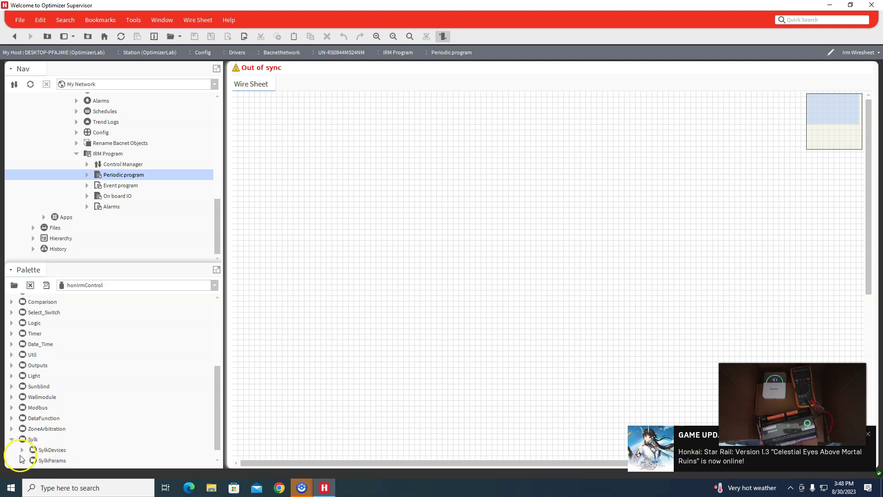
scroll(21, 459, "up", 1)
scroll(20, 458, "down", 1)
scroll(20, 459, "up", 1)
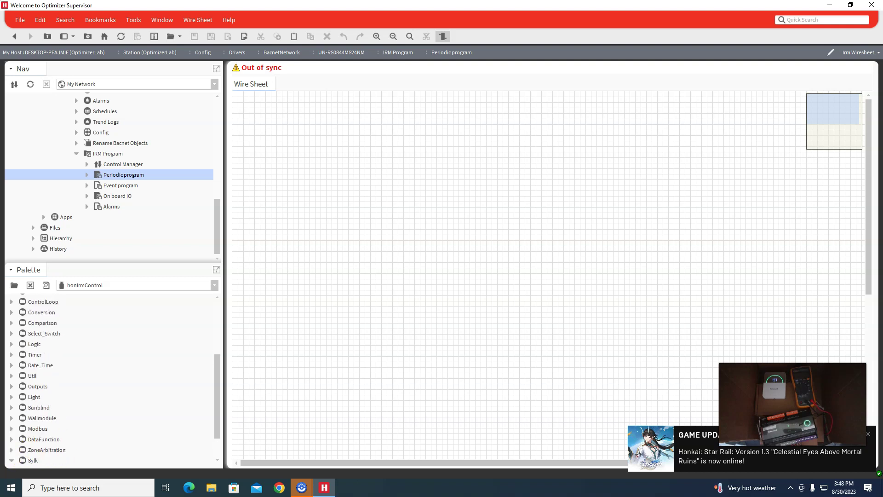
scroll(26, 457, "down", 1)
scroll(27, 456, "up", 1)
scroll(23, 449, "down", 1)
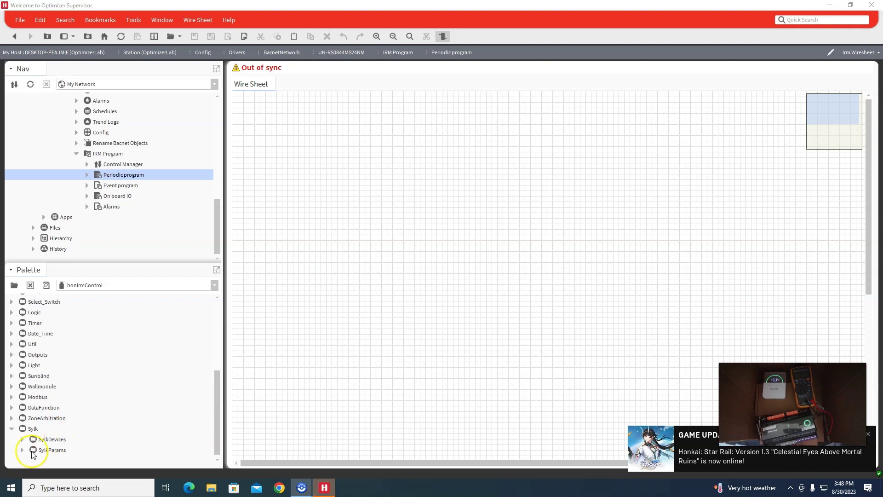
scroll(17, 458, "up", 1)
scroll(22, 458, "down", 1)
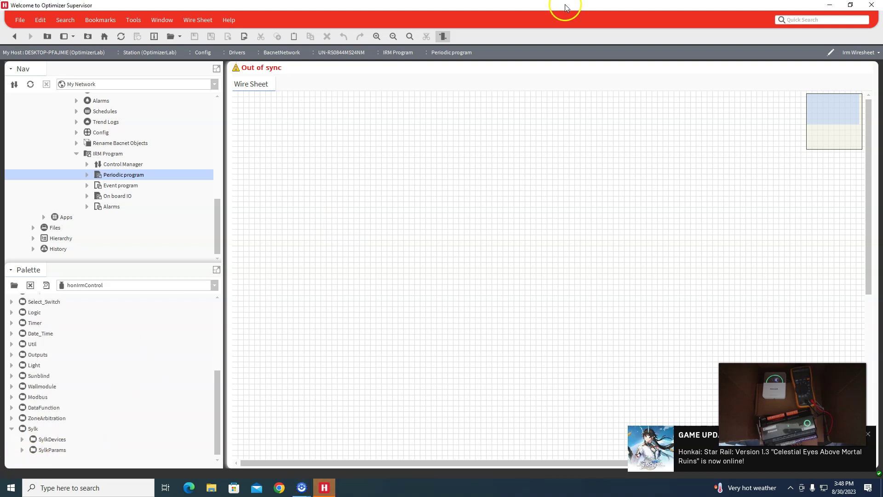
Resize the Supervisor window and select TR40HCO2 under SylkDevices > TR4X
left_click(850, 5)
left_click_drag(289, 29, 497, 36)
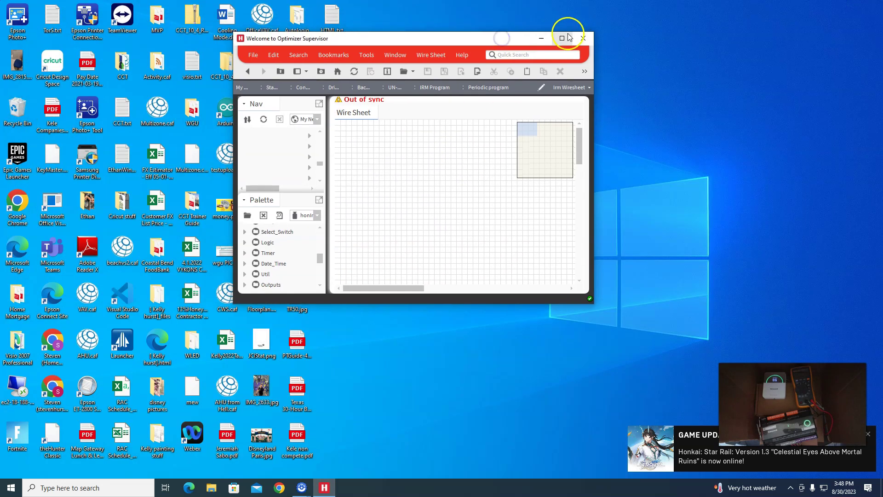
left_click(559, 37)
left_click_drag(501, 6, 497, 42)
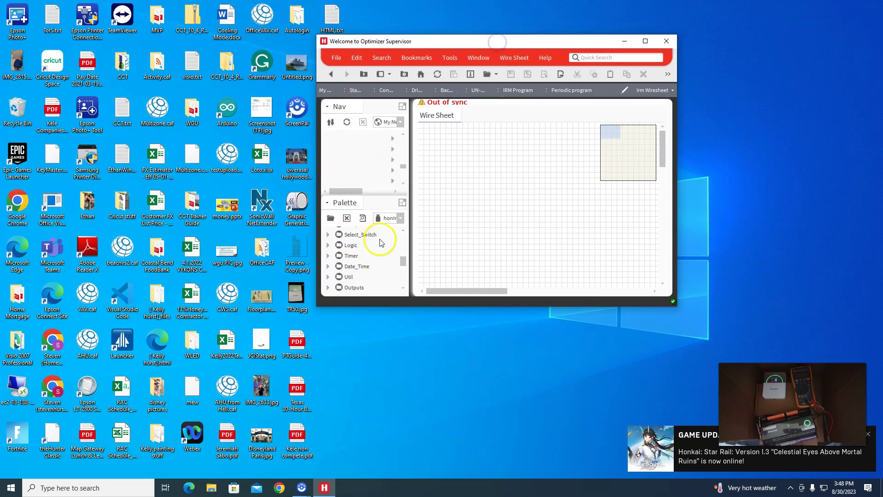
scroll(373, 255, "down", 3)
left_click(338, 267)
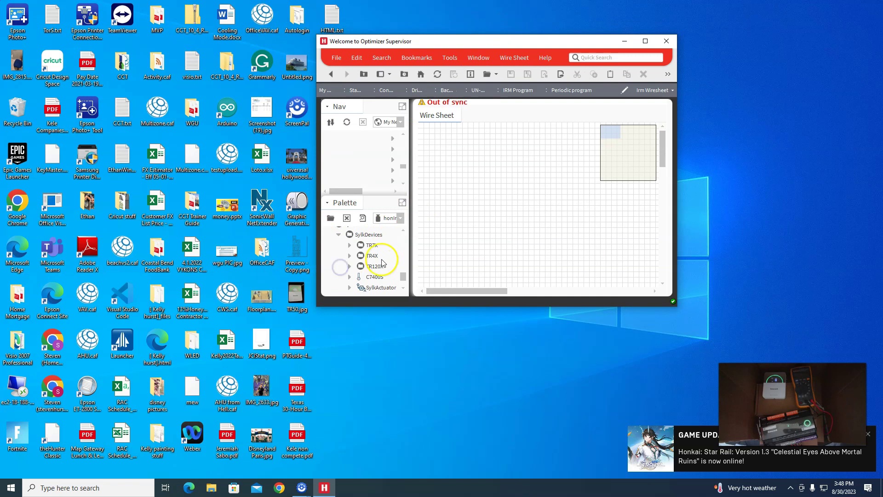
left_click(349, 256)
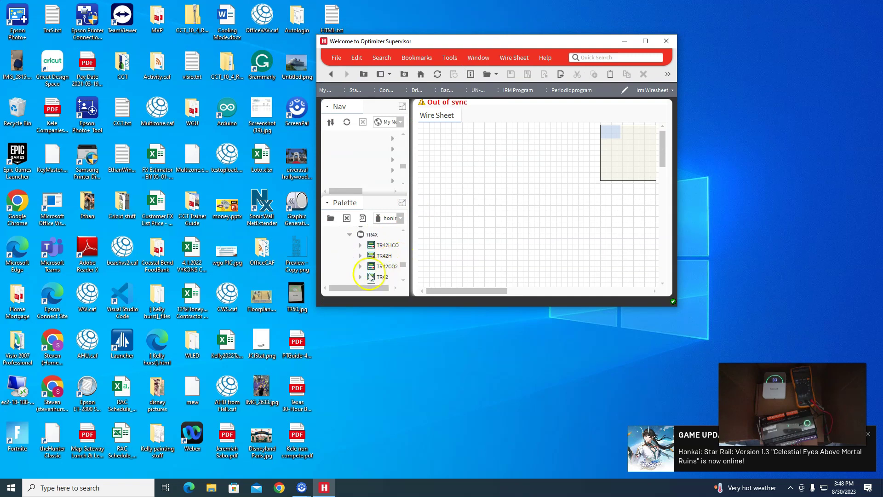
scroll(371, 276, "down", 3)
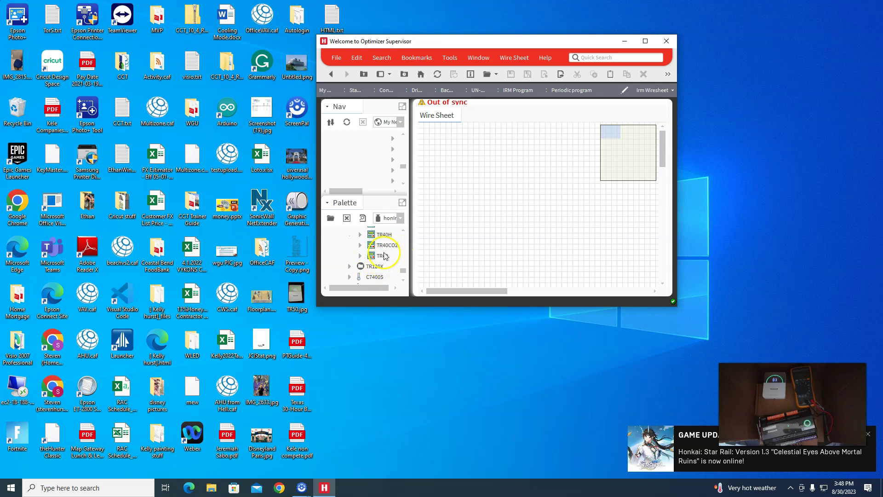
scroll(385, 257, "up", 1)
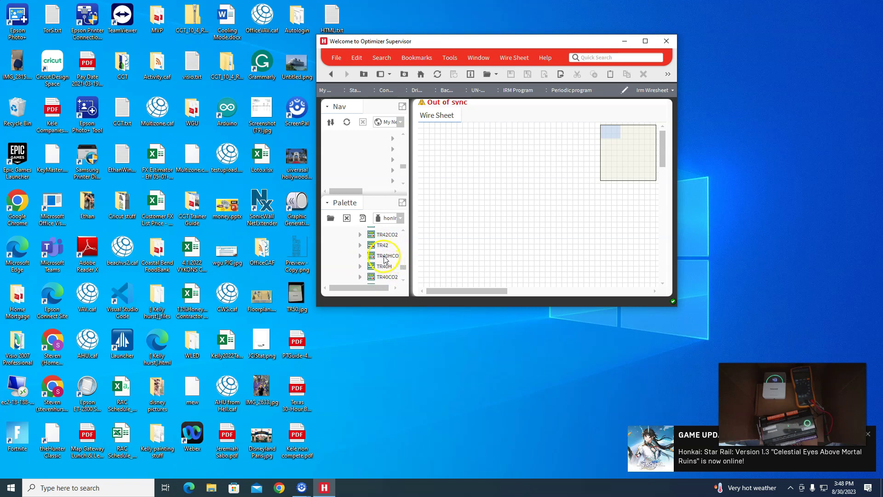
left_click(386, 257)
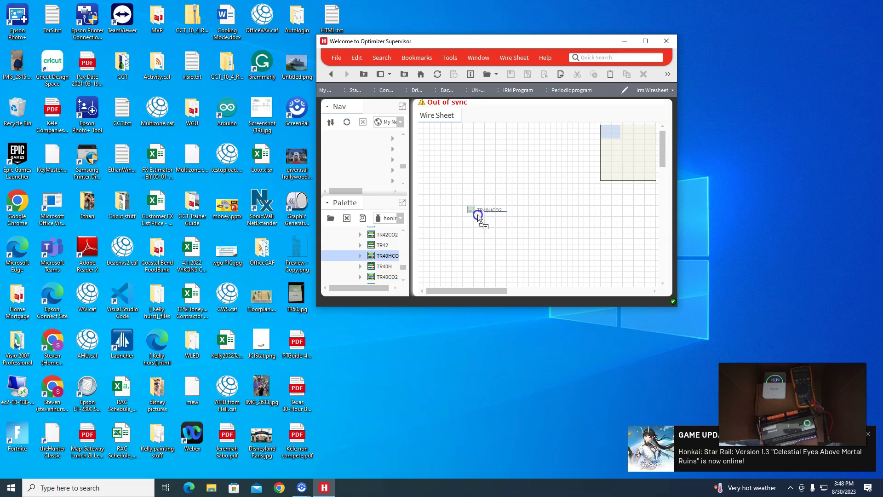
Place a TR40HCO2 device block on the Periodic program wire sheet
left_click_drag(383, 259, 511, 192)
left_click(481, 186)
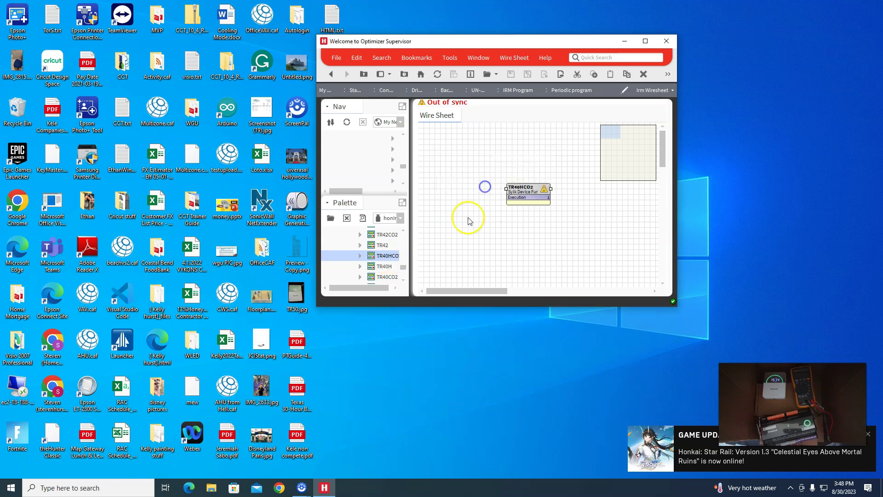
left_click(646, 41)
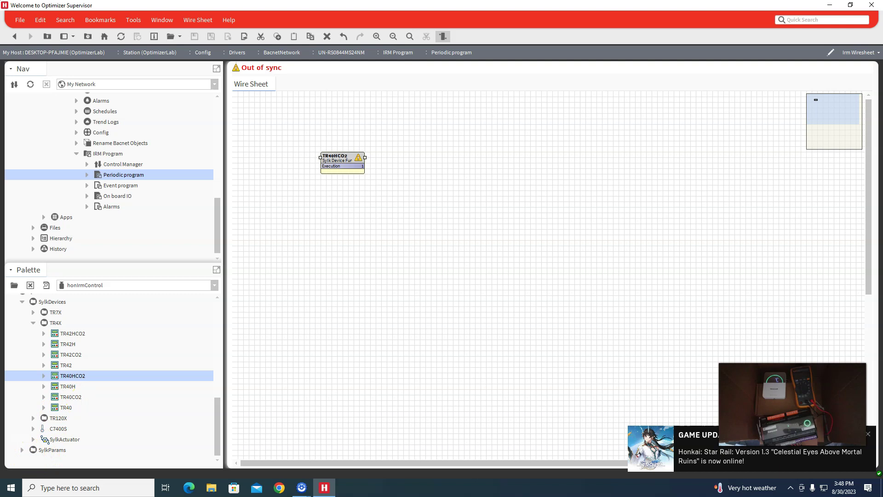
scroll(25, 456, "up", 1)
scroll(25, 457, "down", 1)
left_click(851, 5)
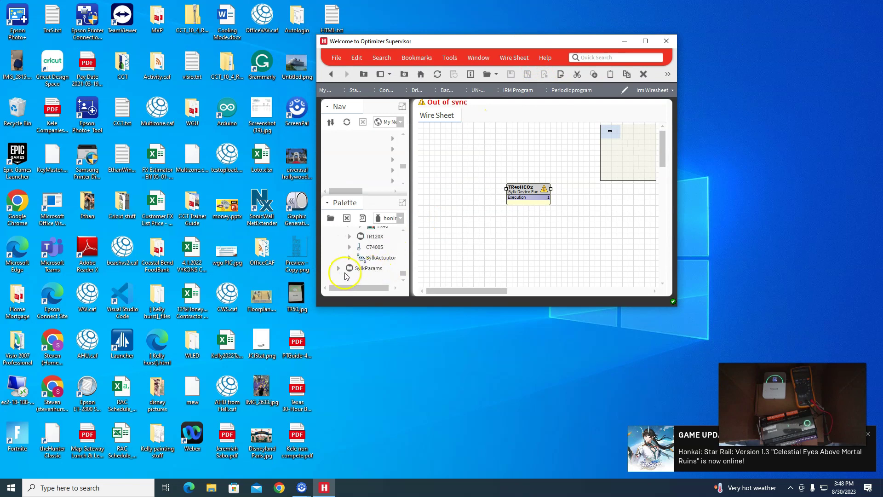
Add CO2, HUMIDITY and ROOMTEMP Sylk parameter blocks, keeping their default names
left_click(339, 269)
left_click_drag(366, 255, 584, 210)
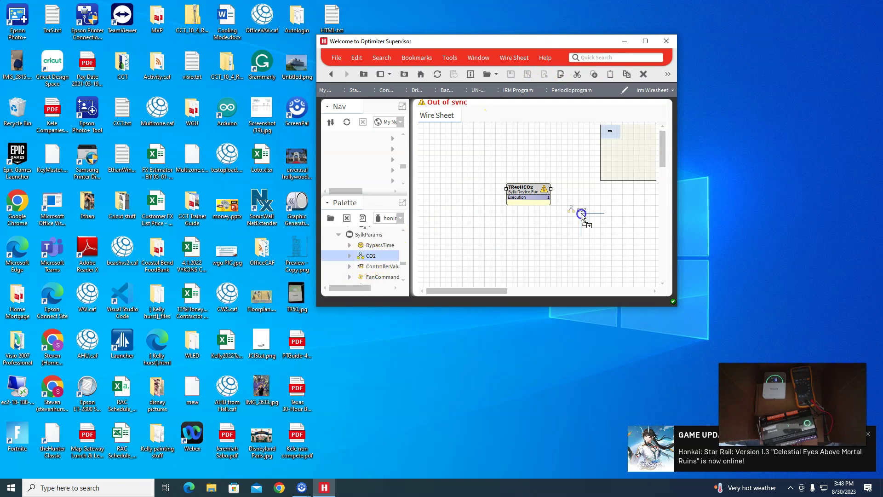
left_click(480, 186)
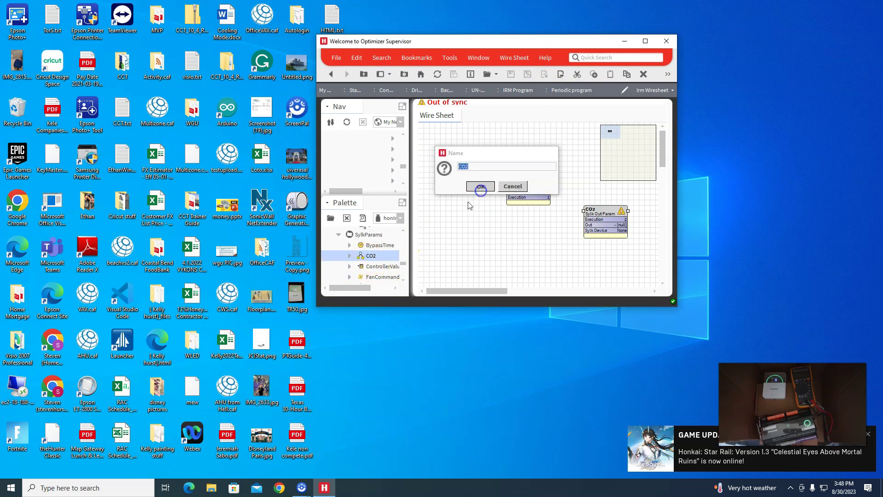
scroll(376, 263, "down", 1)
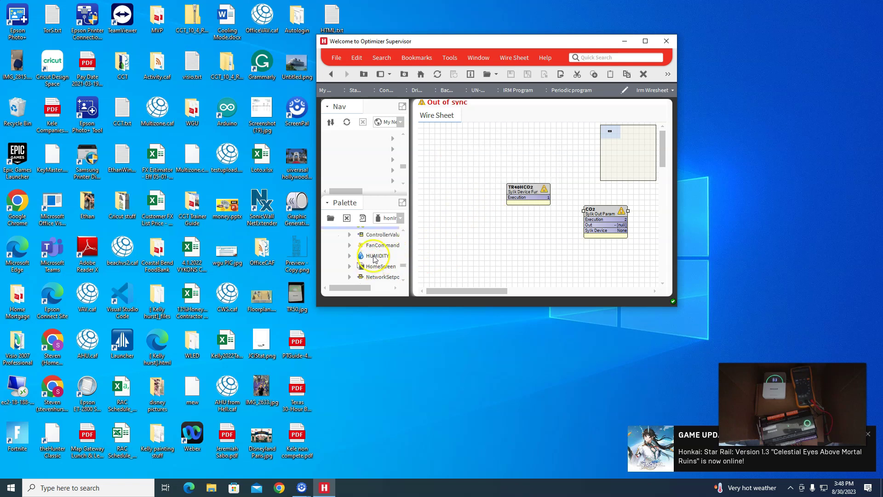
left_click_drag(374, 259, 595, 258)
left_click(475, 188)
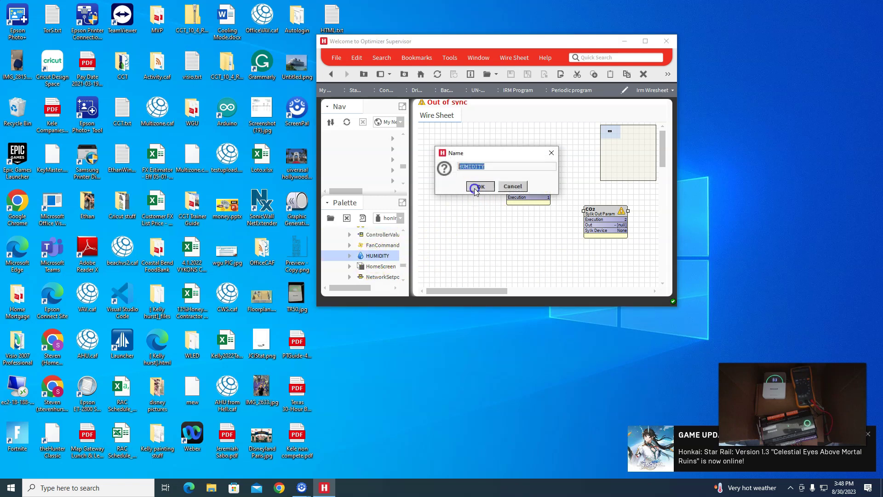
scroll(383, 265, "down", 1)
left_click_drag(379, 280, 536, 271)
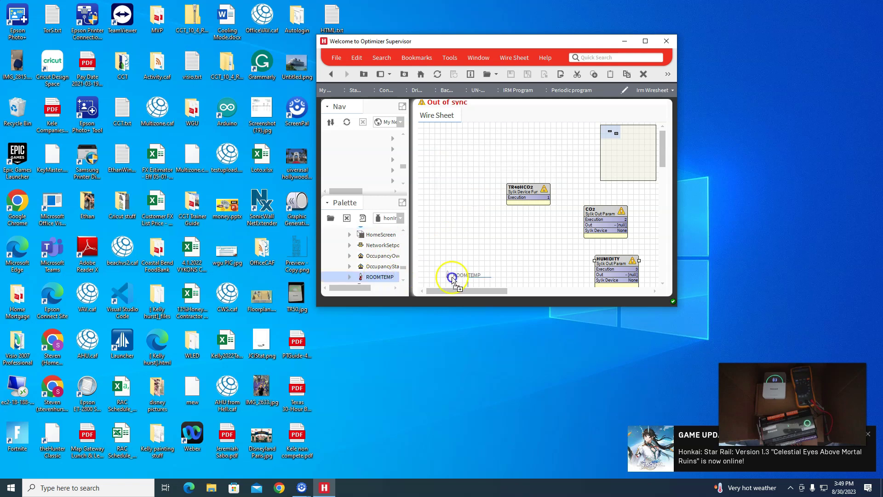
left_click(481, 188)
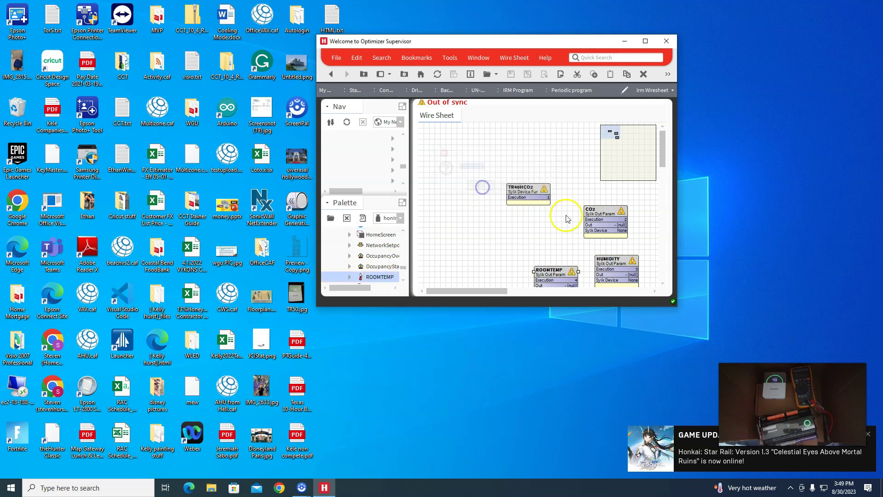
Stack the CO2, HUMIDITY and ROOMTEMP blocks beside TR40HCO2
left_click(644, 42)
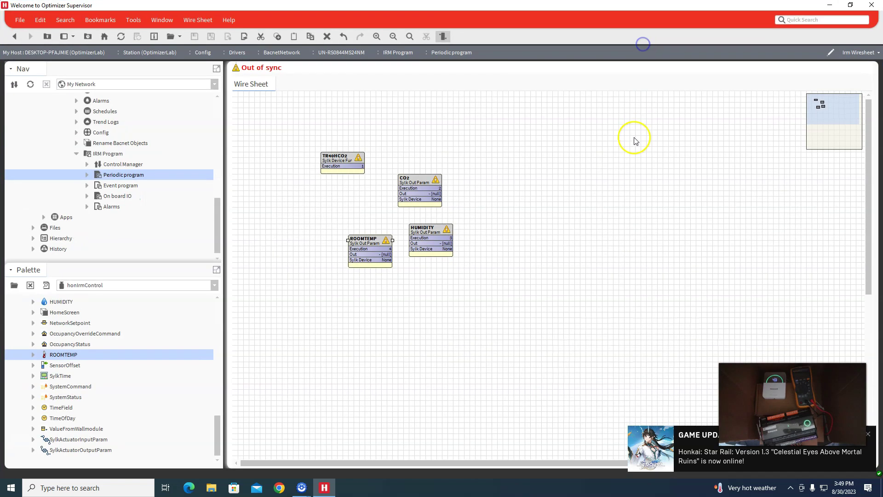
left_click_drag(429, 183, 433, 134)
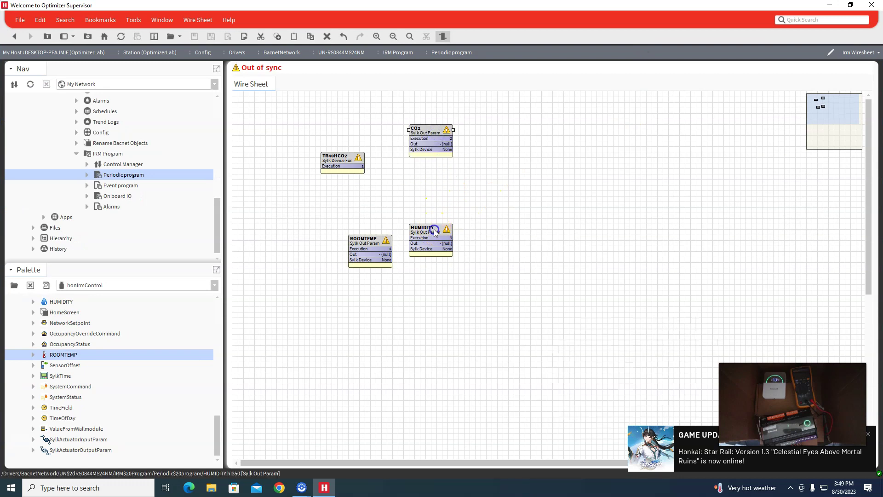
left_click_drag(434, 230, 433, 174)
left_click_drag(363, 245, 425, 225)
Set the TR40HCO2 device's Sylk address to 4 and save
double_click(342, 162)
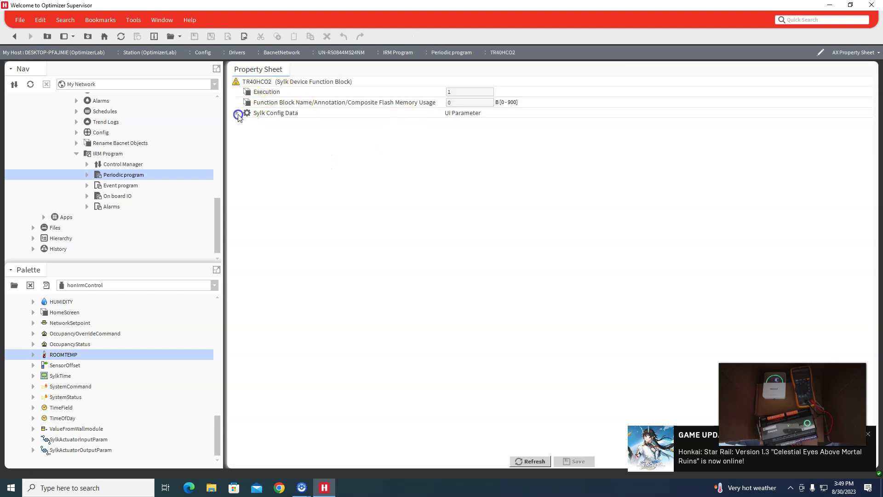
left_click(237, 113)
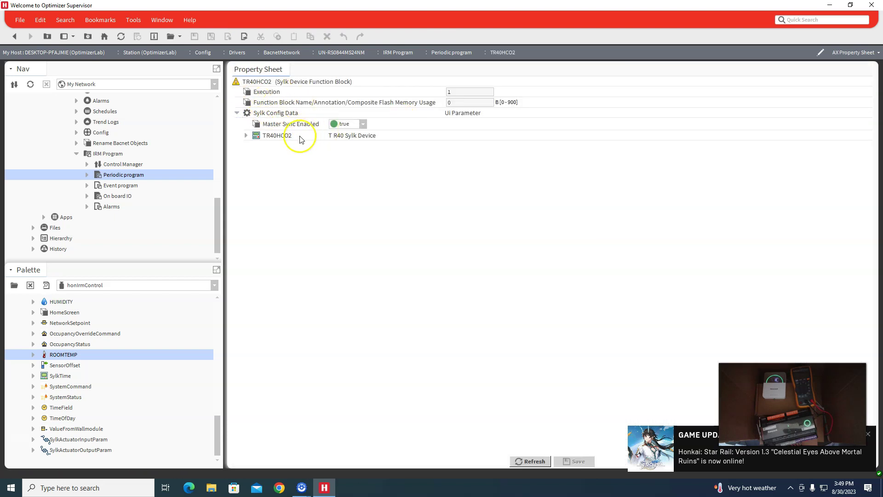
left_click(246, 136)
left_click(404, 159)
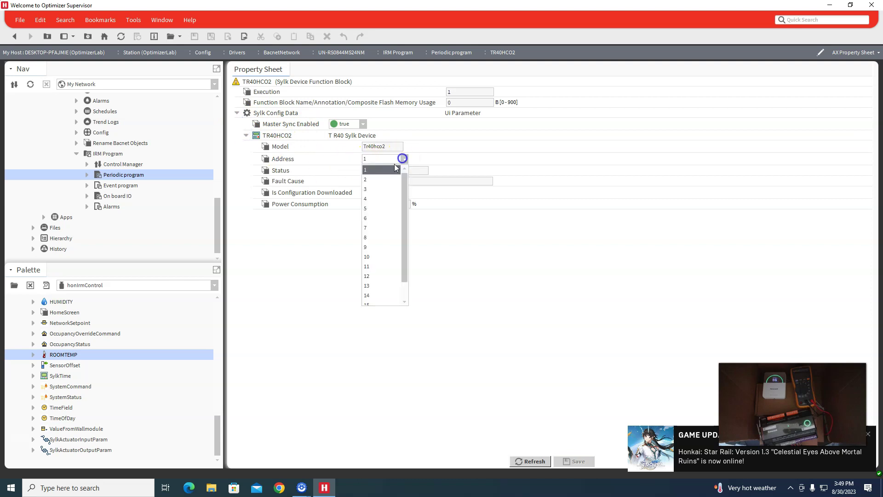
left_click(380, 198)
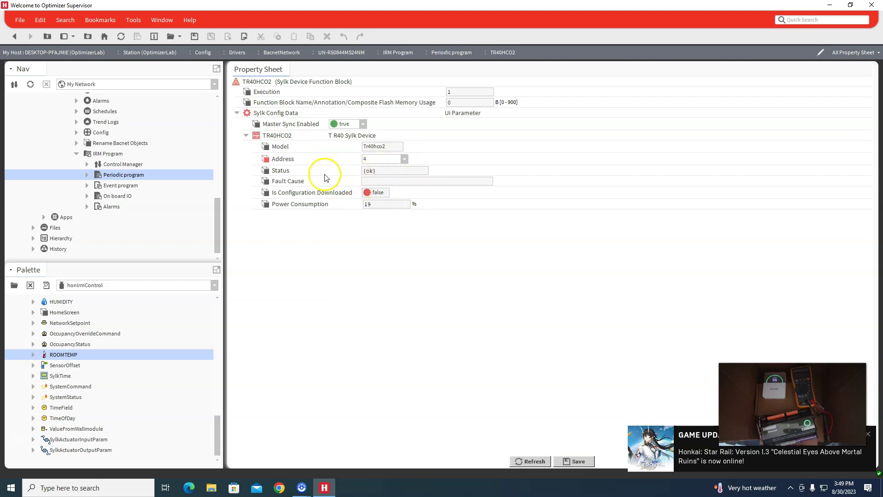
left_click(575, 461)
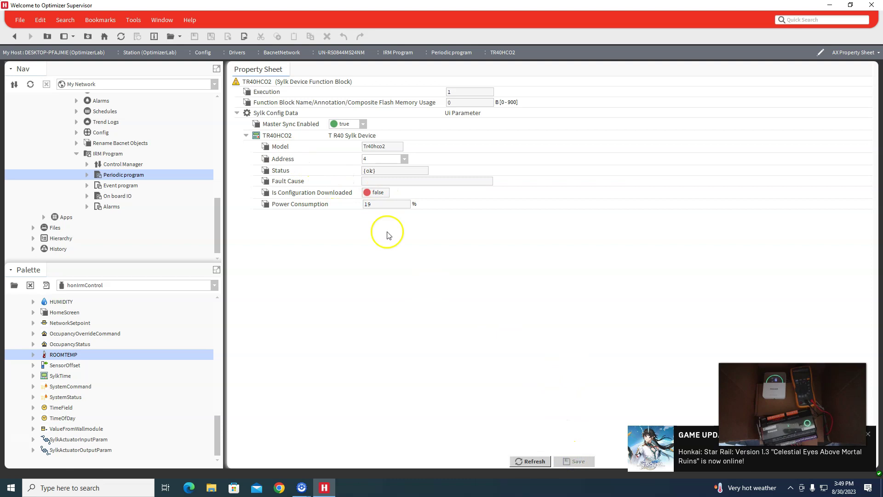
Assign the CO2 parameter to the TR40HCO2 device and save
left_click(14, 37)
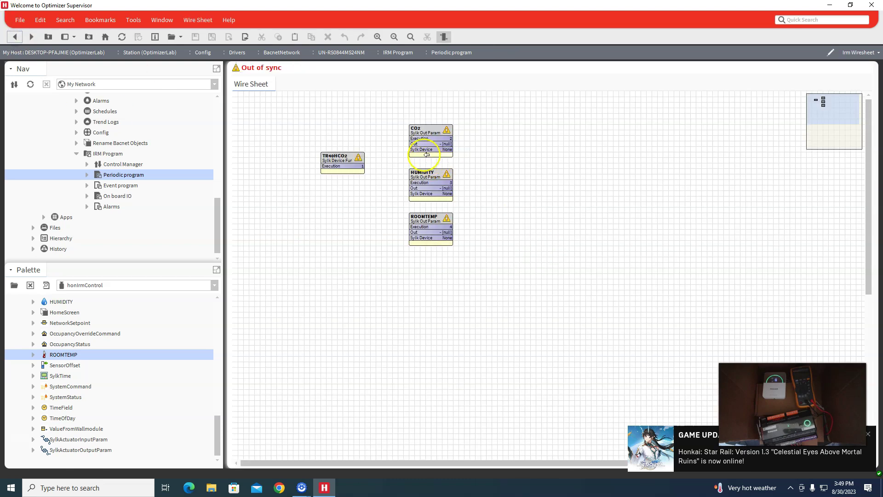
double_click(427, 142)
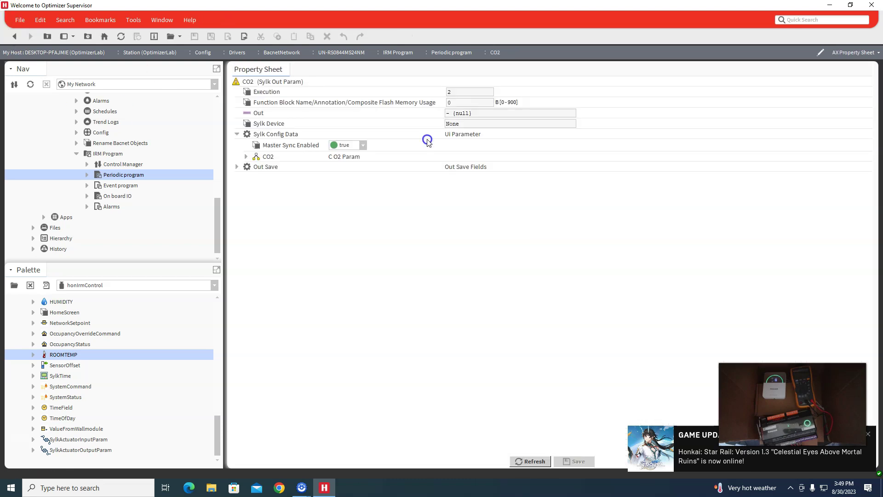
left_click(246, 157)
left_click(376, 167)
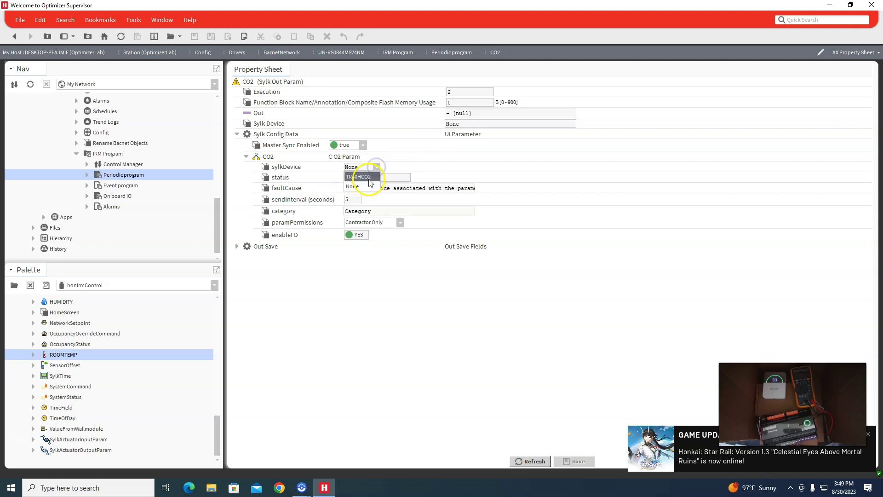
left_click(366, 177)
left_click(573, 461)
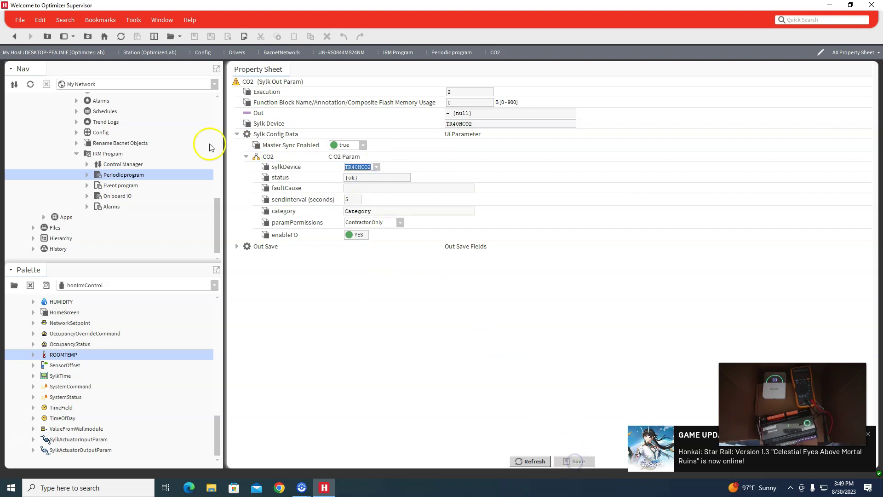
Assign the HUMIDITY parameter to the TR40HCO2 device and save
left_click(14, 38)
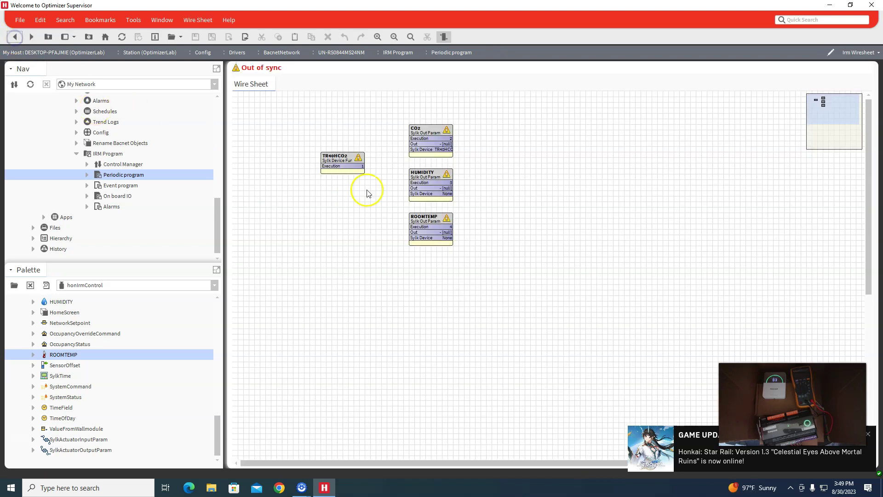
double_click(421, 176)
left_click(246, 157)
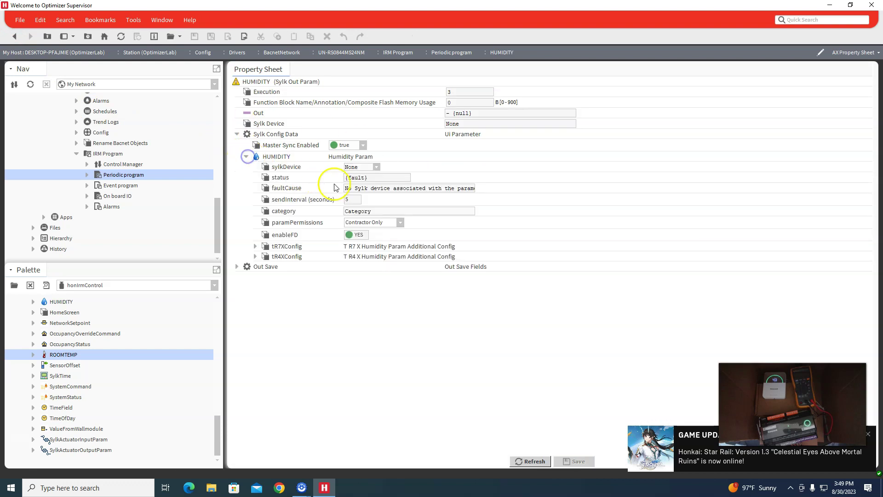
left_click(375, 169)
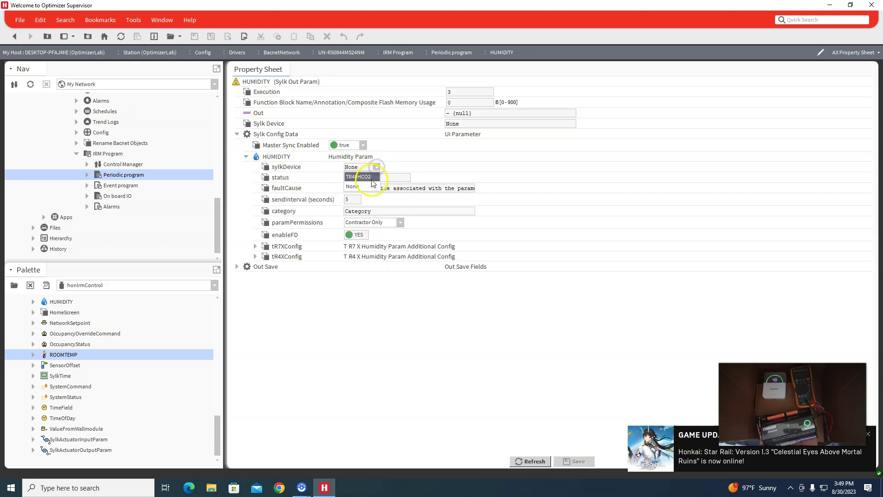
left_click(373, 176)
left_click(579, 462)
Assign the ROOMTEMP parameter to the TR40HCO2 device
left_click(14, 36)
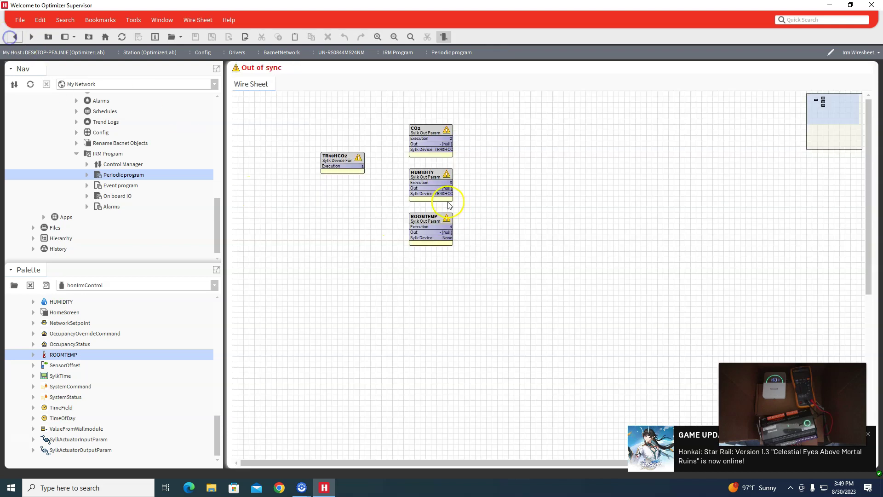
double_click(426, 217)
left_click(247, 157)
left_click(375, 168)
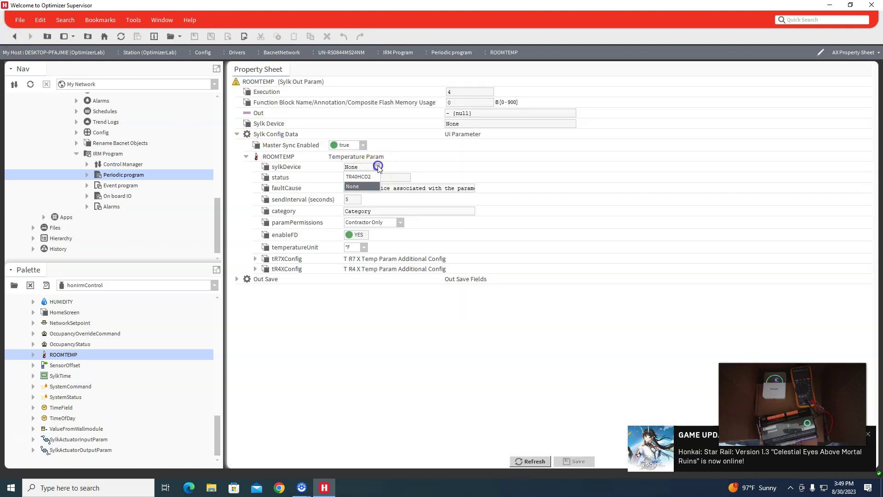
left_click(577, 462)
left_click(14, 36)
right_click(331, 158)
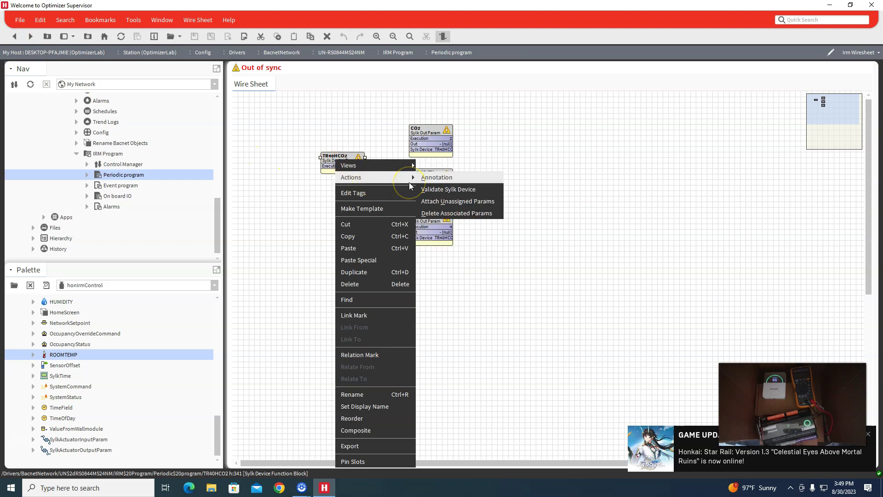
left_click(455, 204)
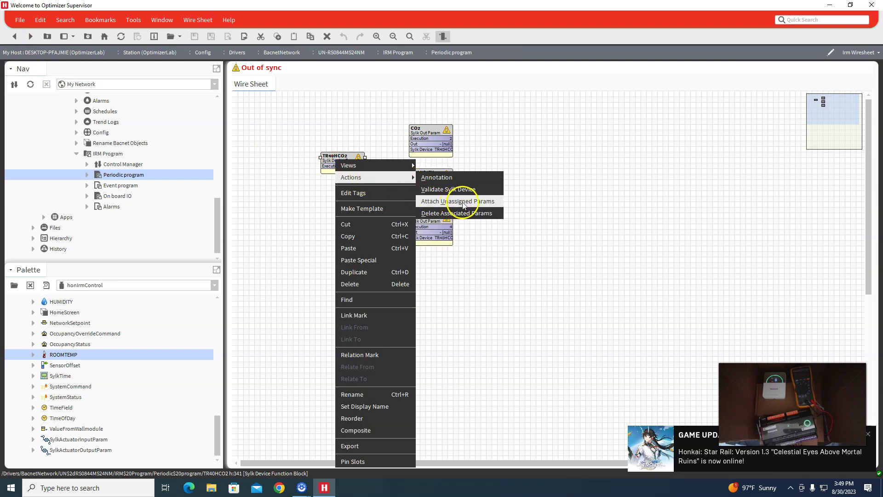
left_click(463, 206)
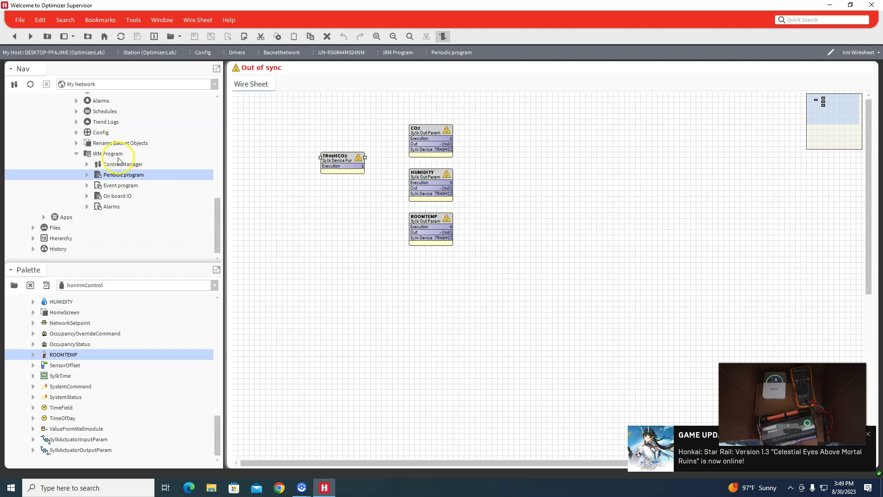
scroll(118, 161, "up", 2)
scroll(110, 170, "up", 1)
scroll(107, 157, "down", 1)
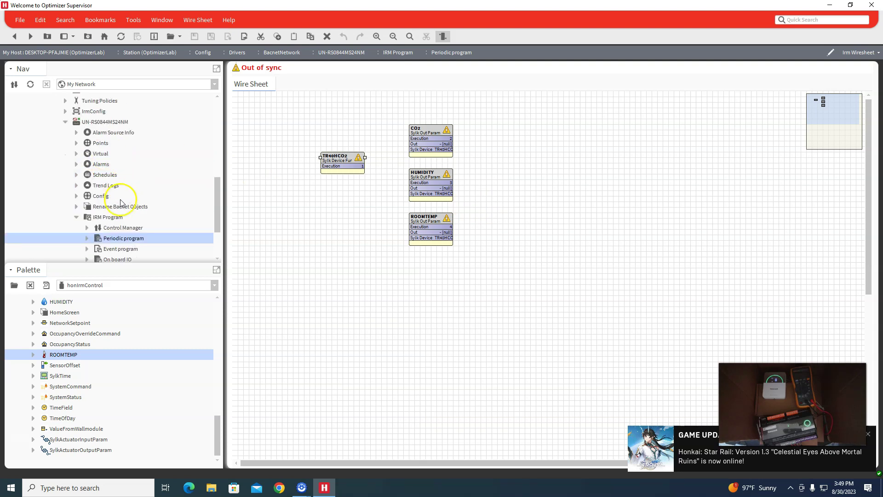
right_click(338, 163)
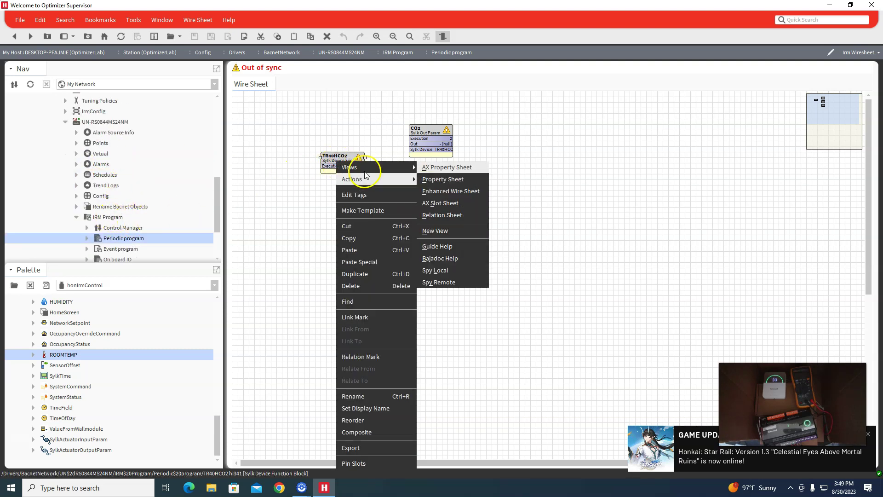
mouse_move(352, 179)
left_click(435, 192)
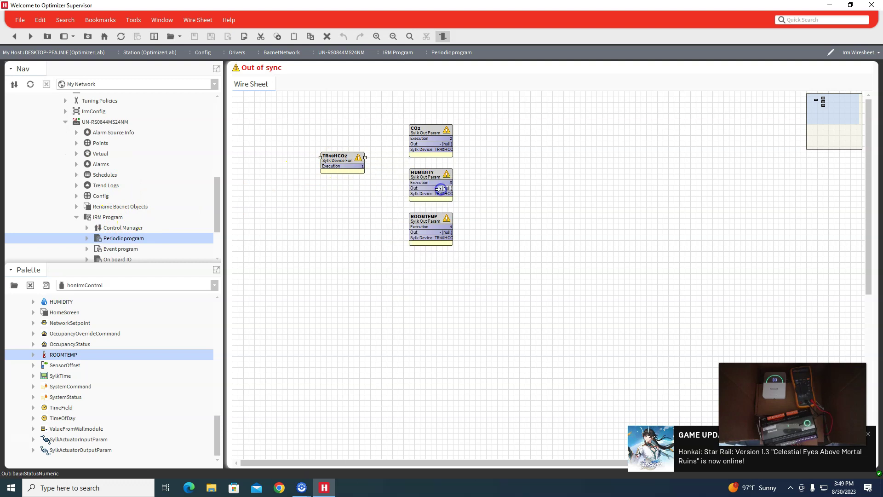
left_click(868, 435)
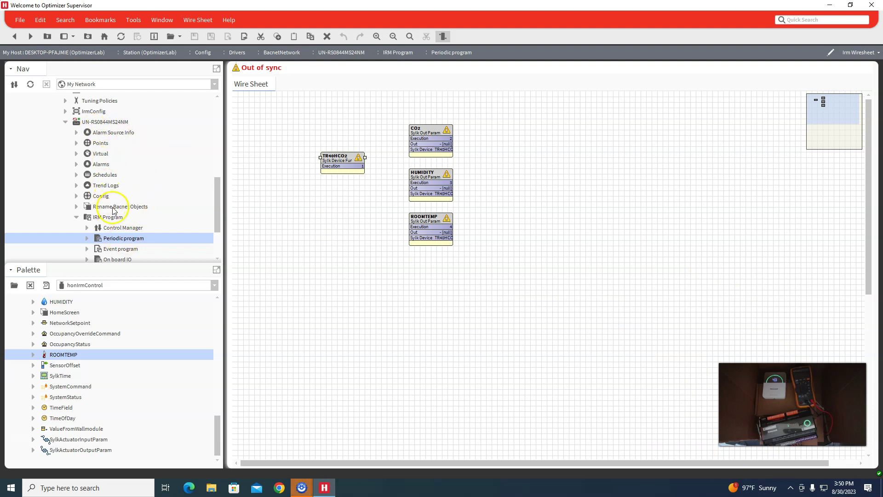
left_click(107, 217)
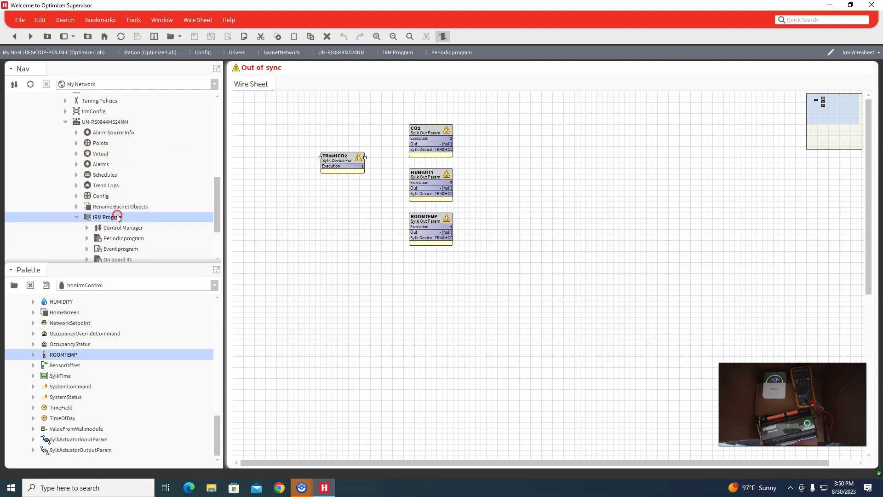
Teach the IRM Program to the controller and track the download in Jobs
right_click(119, 218)
mouse_move(133, 161)
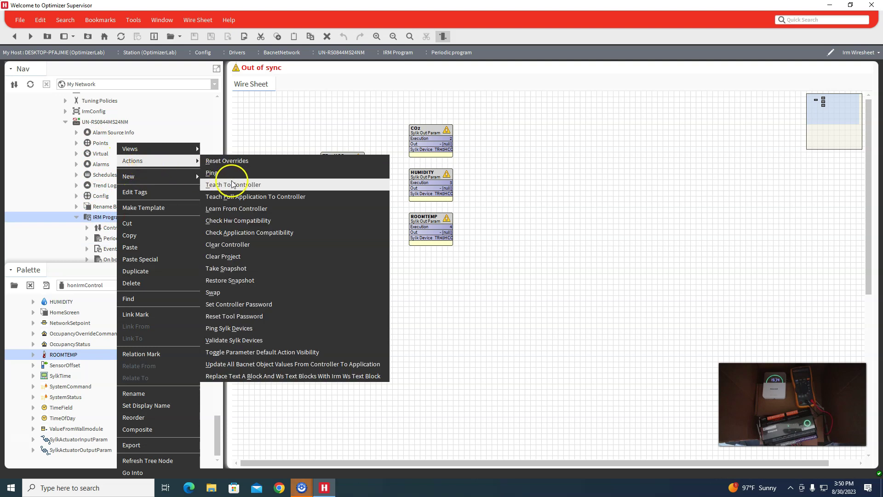
left_click(238, 194)
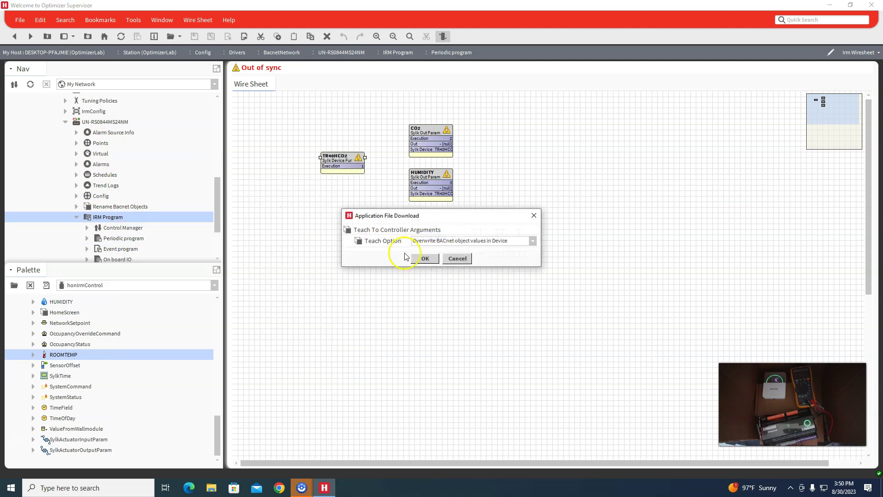
left_click(423, 259)
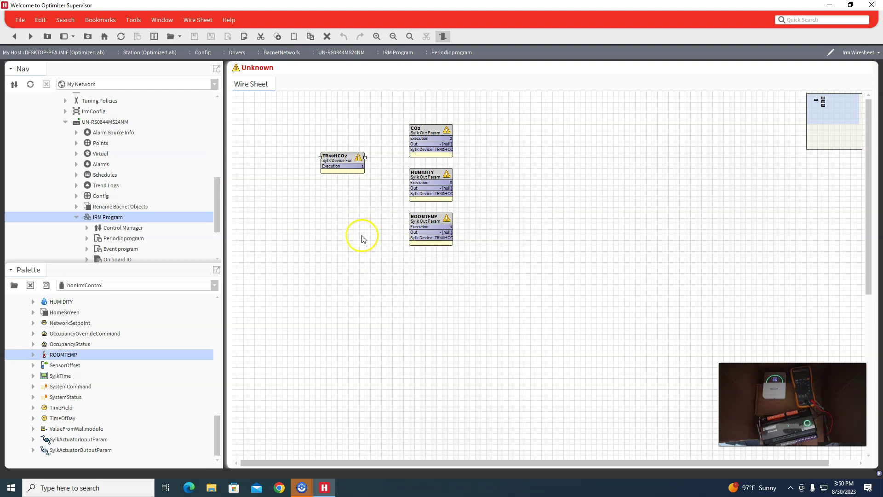
left_click(72, 37)
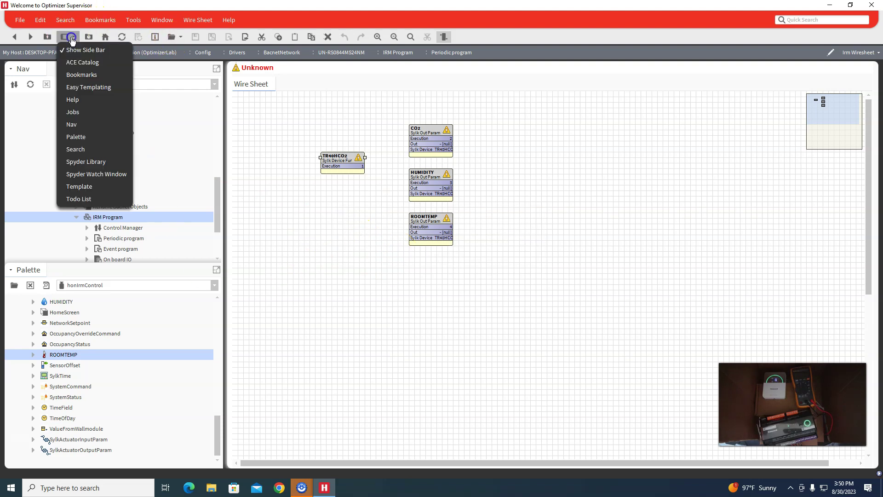
left_click(87, 111)
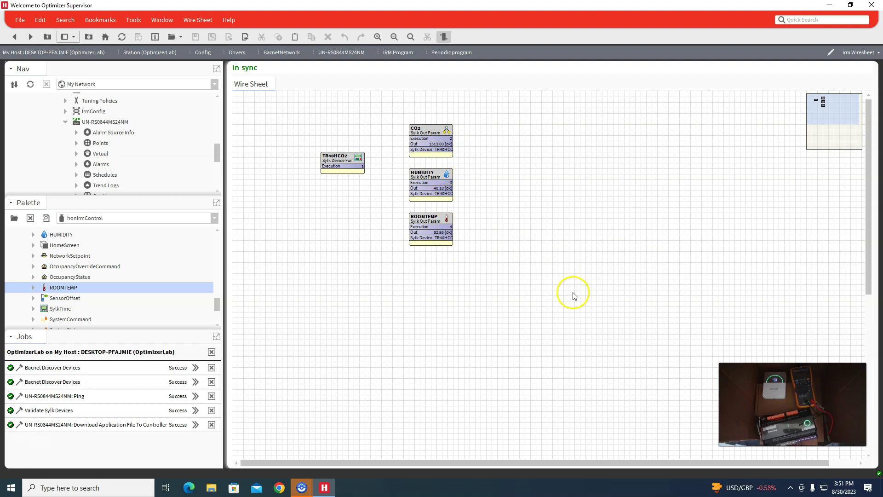
scroll(116, 262, "up", 2)
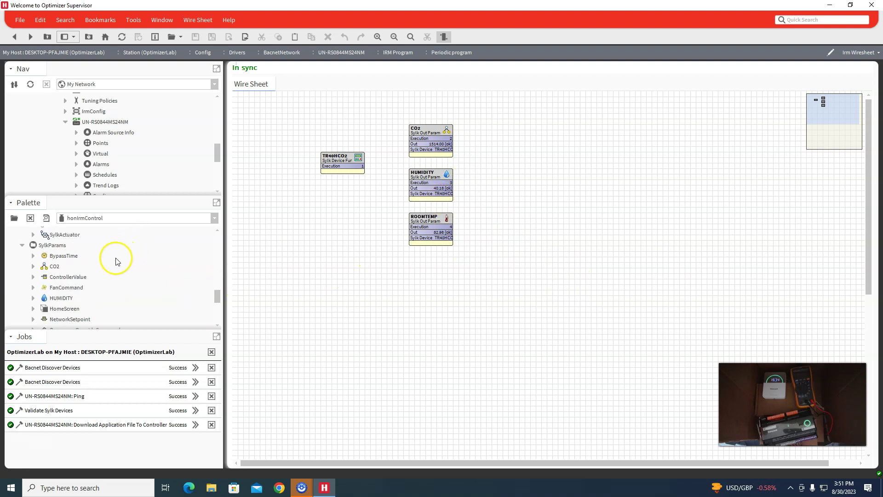
scroll(115, 259, "up", 2)
scroll(112, 258, "up", 2)
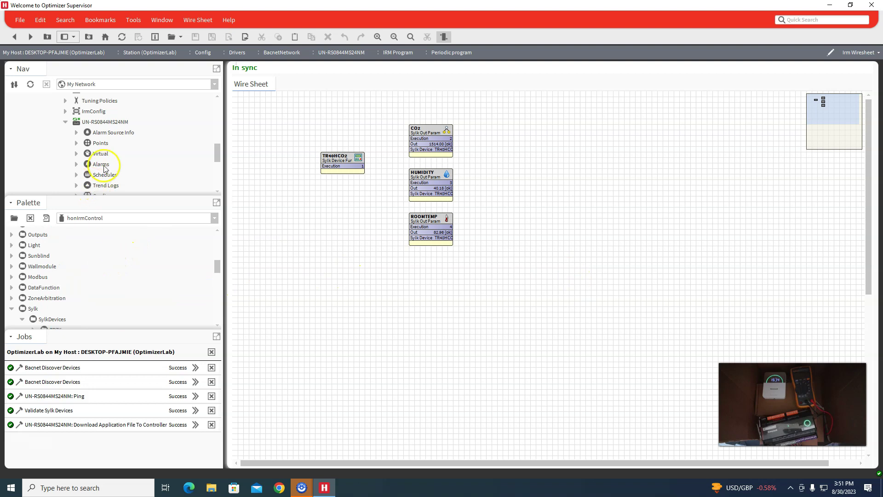
scroll(99, 168, "down", 2)
scroll(114, 167, "down", 2)
scroll(124, 167, "up", 2)
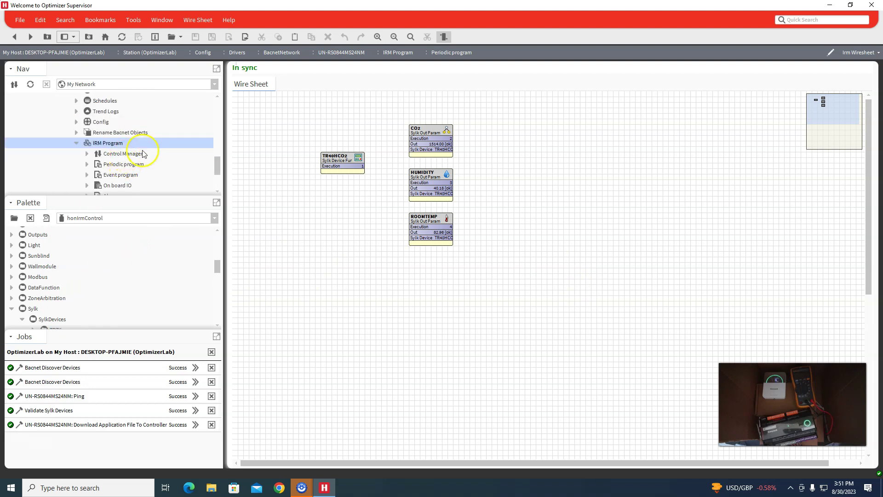
Set the Control Manager's teaching mode to Immediate and save the change
double_click(111, 154)
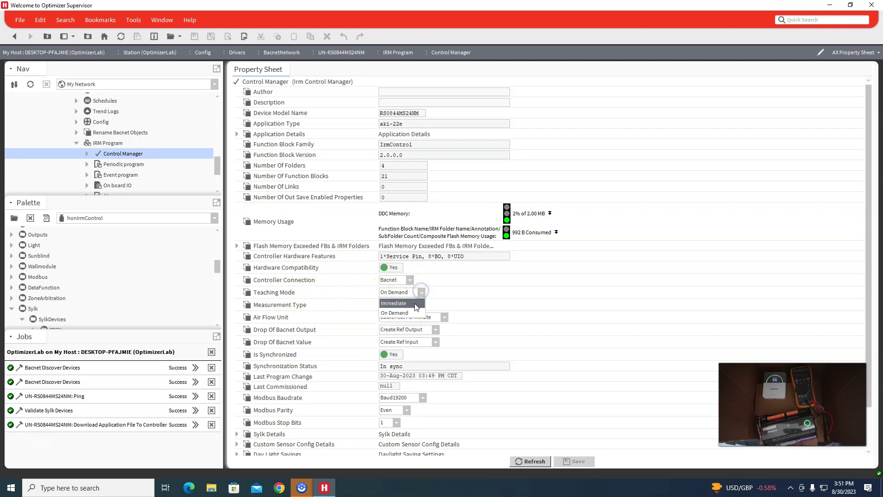
left_click(395, 302)
left_click(578, 462)
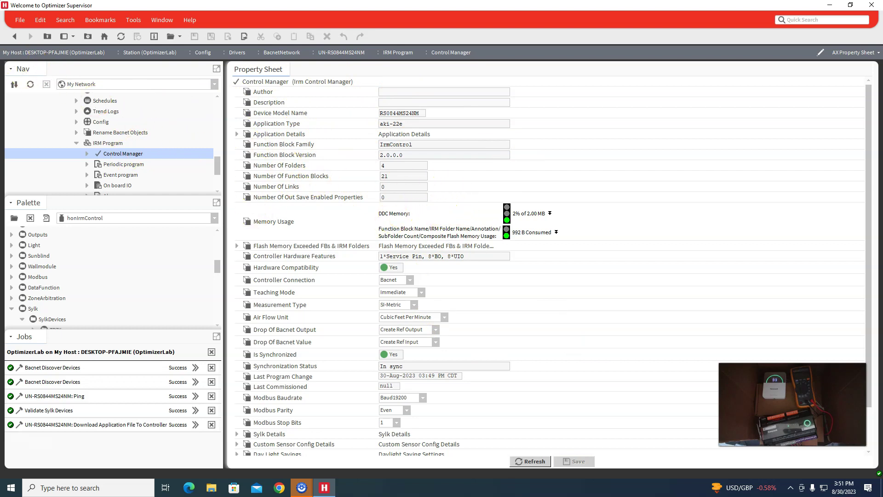
Open the On board IO wire sheet from the Nav tree
left_click(127, 166)
left_click(122, 177)
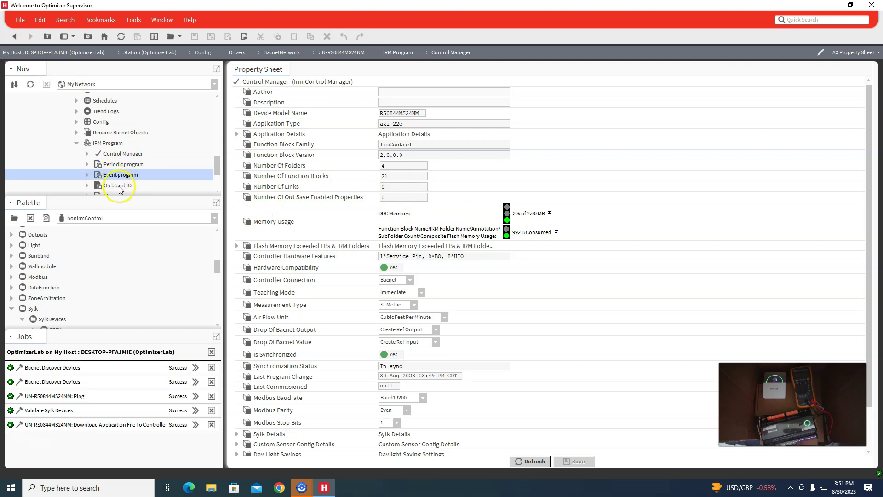
double_click(119, 185)
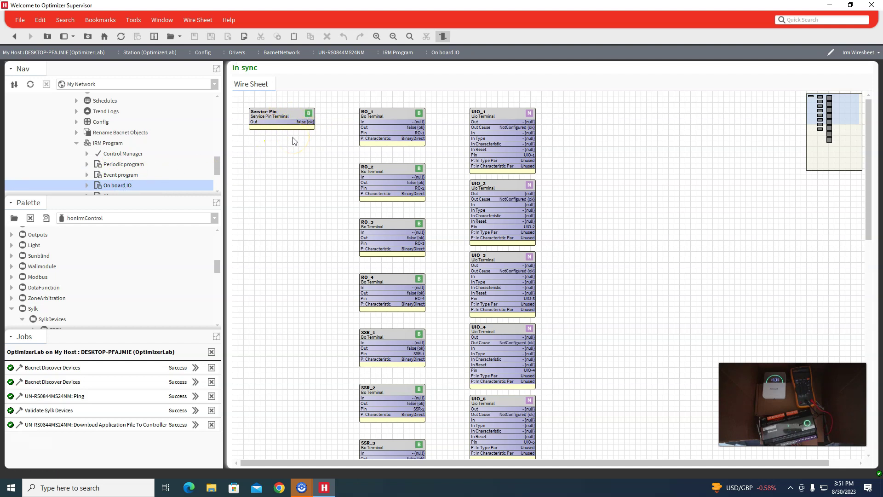
scroll(135, 144, "up", 2)
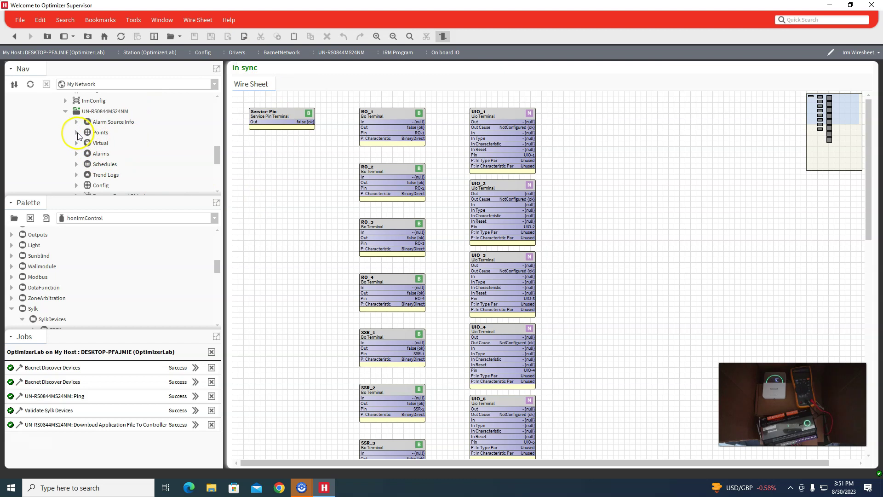
scroll(81, 141, "down", 2)
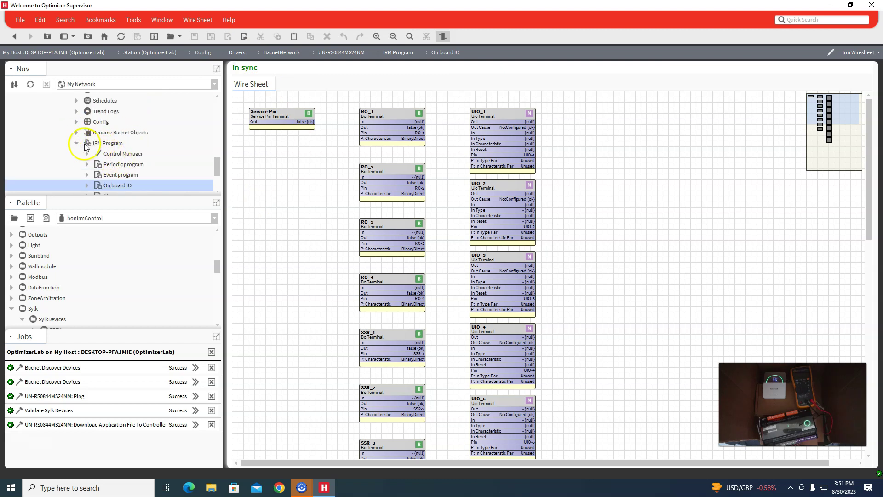
left_click(78, 143)
scroll(82, 148, "up", 1)
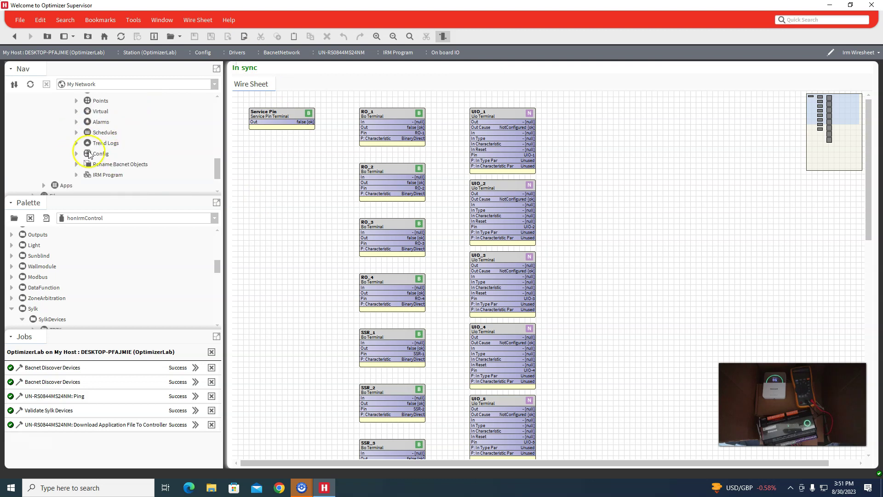
scroll(94, 153, "up", 2)
scroll(95, 156, "down", 3)
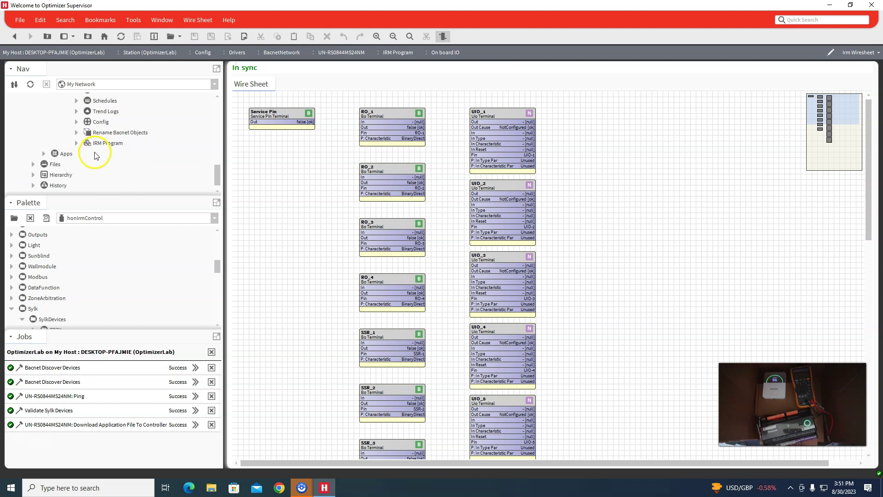
left_click(77, 121)
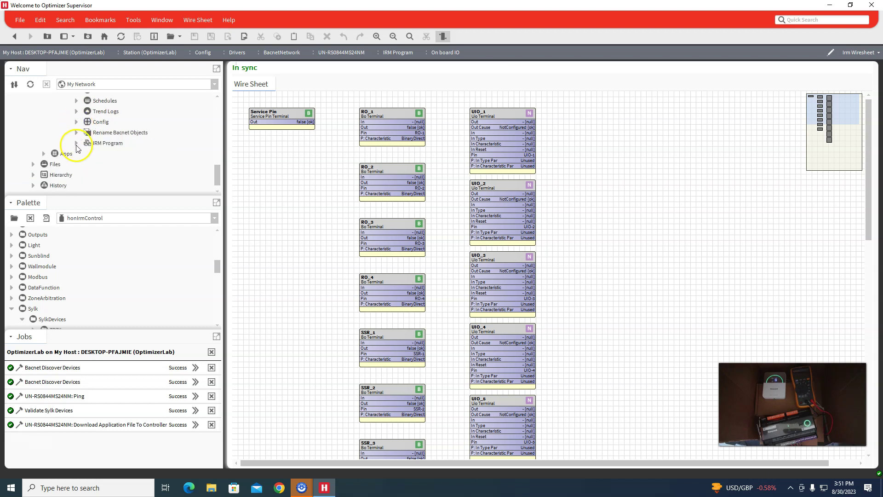
left_click(76, 144)
Place two Util PassThru blocks, ServicePinIN and ServicePinOut, on the Event program sheet
double_click(121, 164)
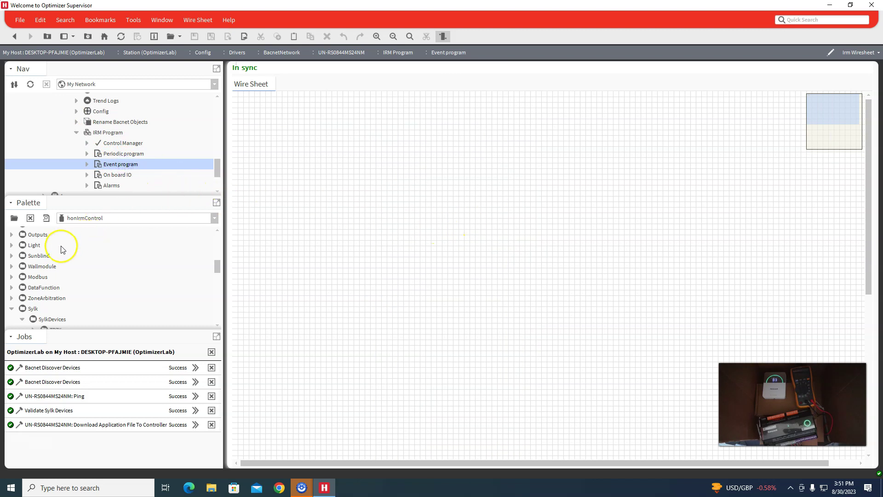
scroll(62, 246, "up", 2)
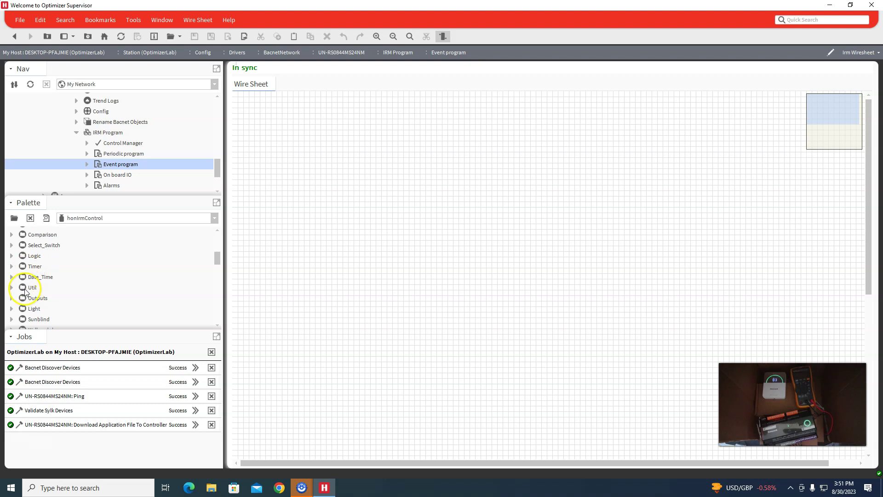
left_click(11, 288)
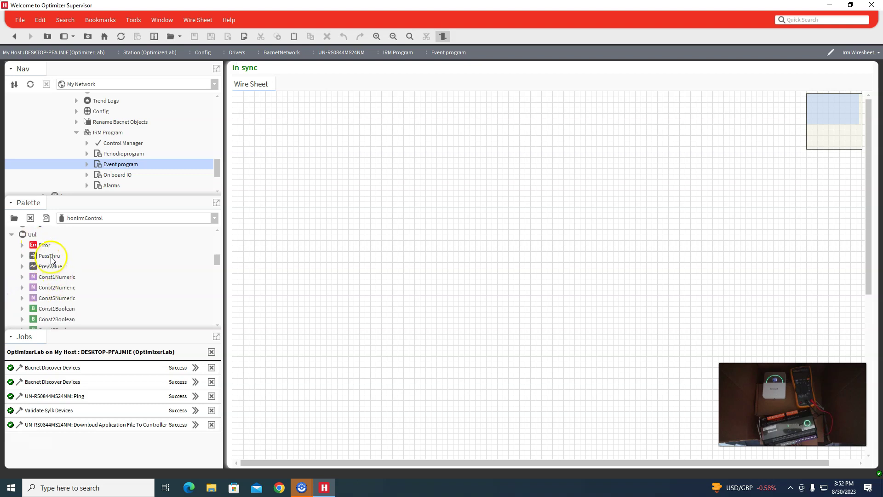
left_click_drag(50, 260, 364, 206)
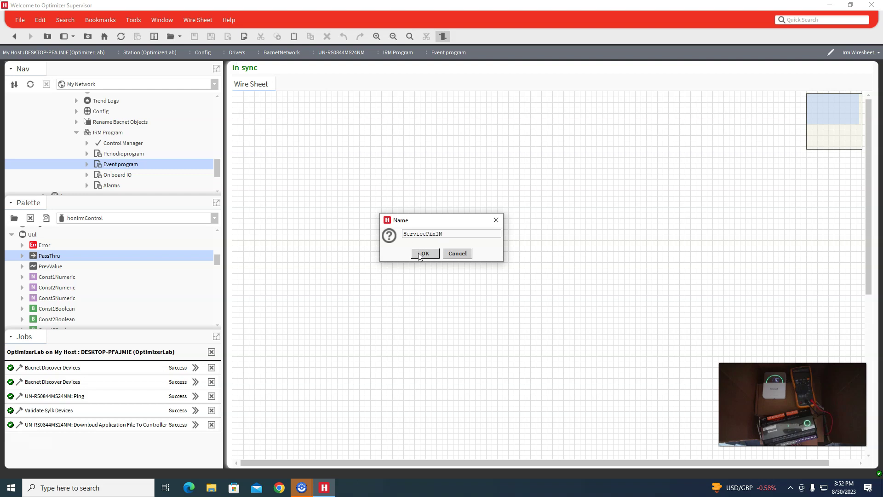
left_click(423, 255)
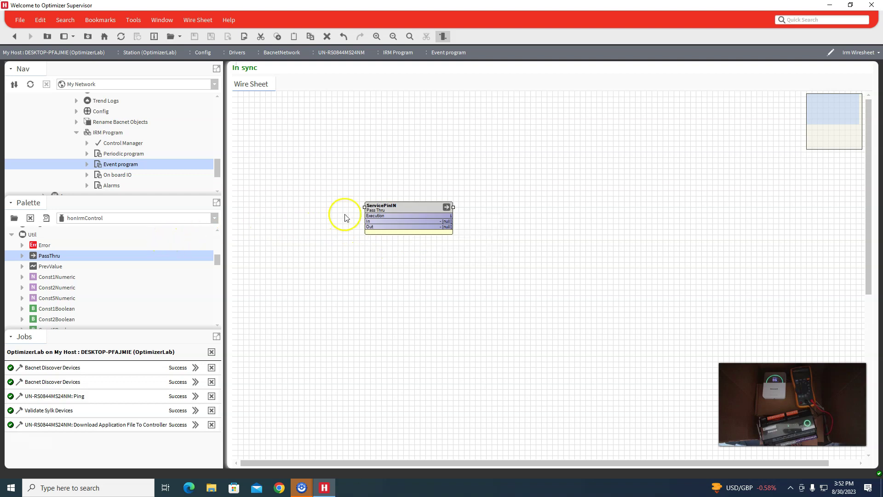
left_click_drag(396, 208, 374, 169)
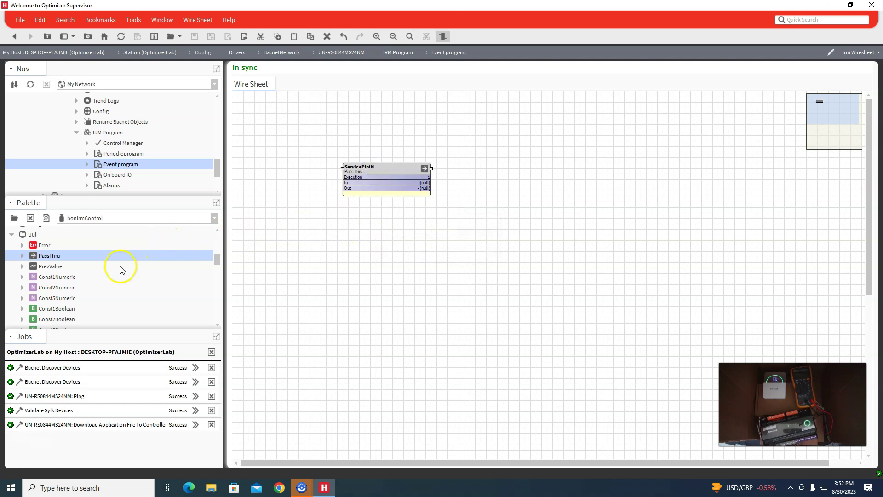
scroll(76, 274, "up", 1)
scroll(75, 272, "up", 2)
scroll(75, 269, "up", 1)
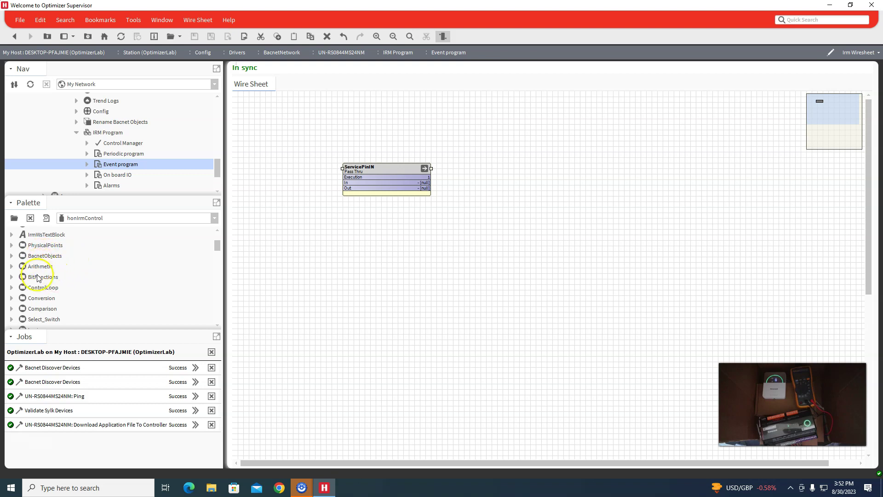
scroll(55, 279, "down", 2)
scroll(58, 289, "down", 1)
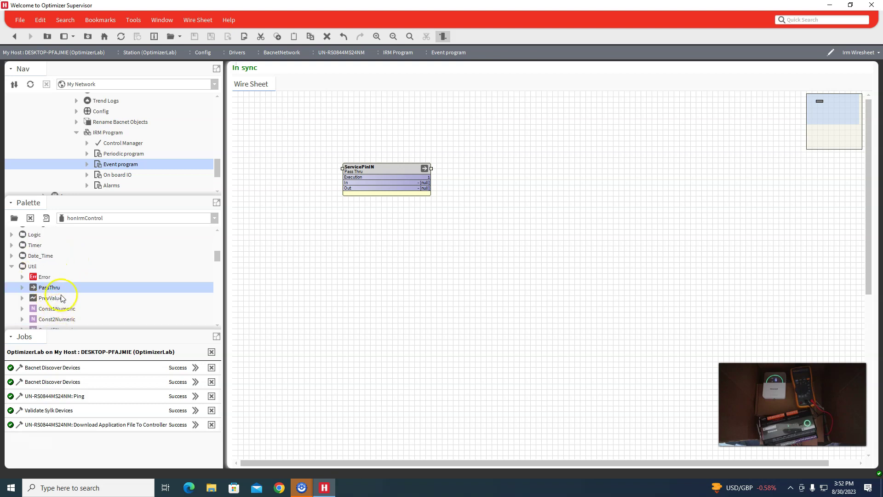
left_click_drag(52, 287, 527, 191)
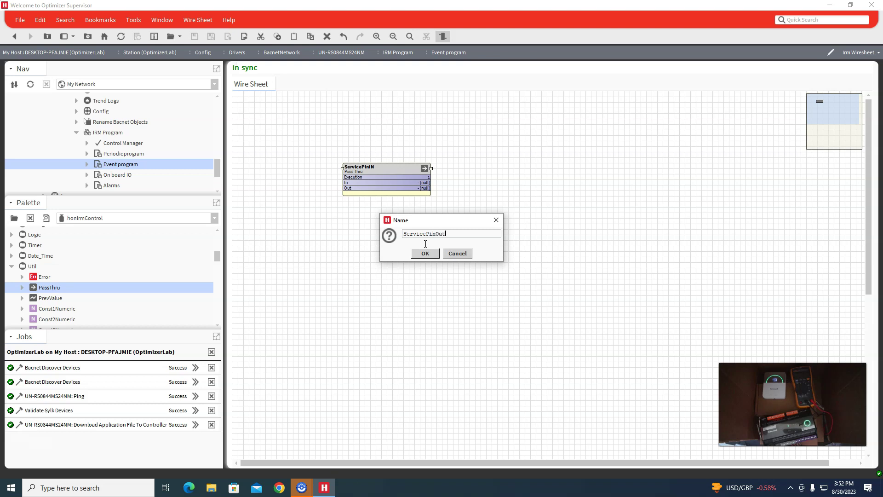
left_click(425, 253)
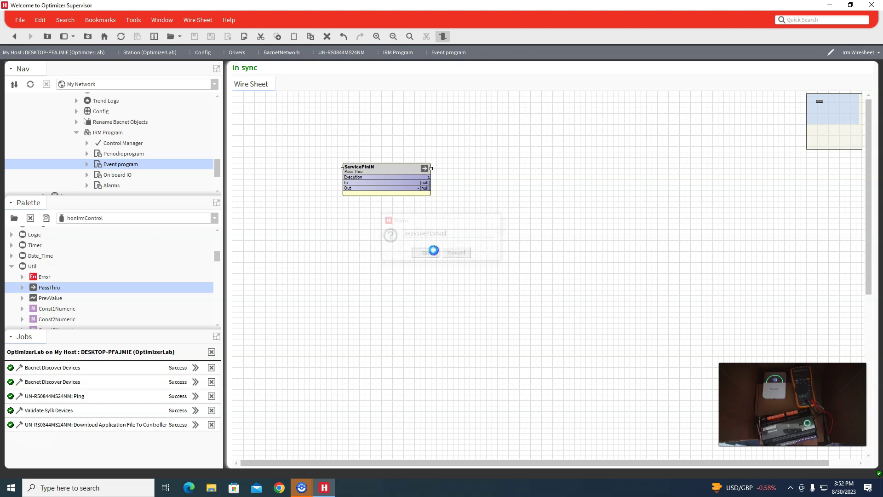
scroll(79, 263, "up", 3)
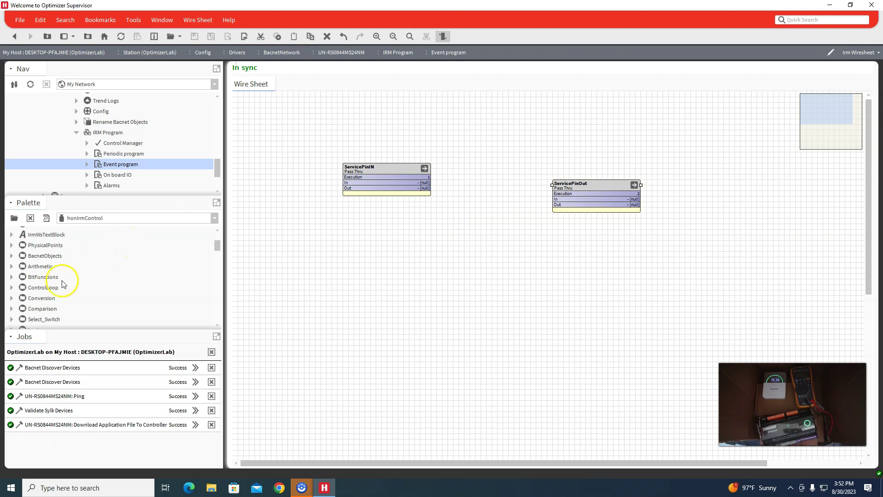
Add a BacnetBooleanOutput named ServicePin, aligned between the two PassThru blocks
left_click(12, 256)
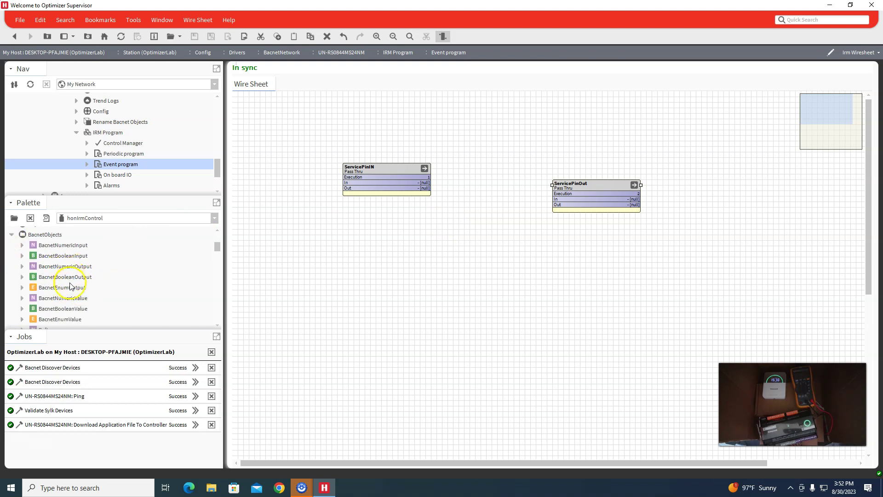
left_click_drag(64, 276, 496, 208)
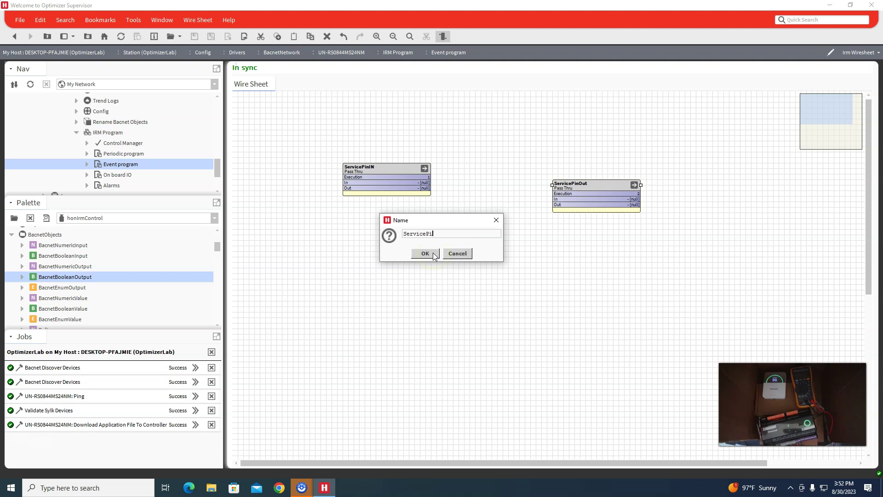
left_click(434, 253)
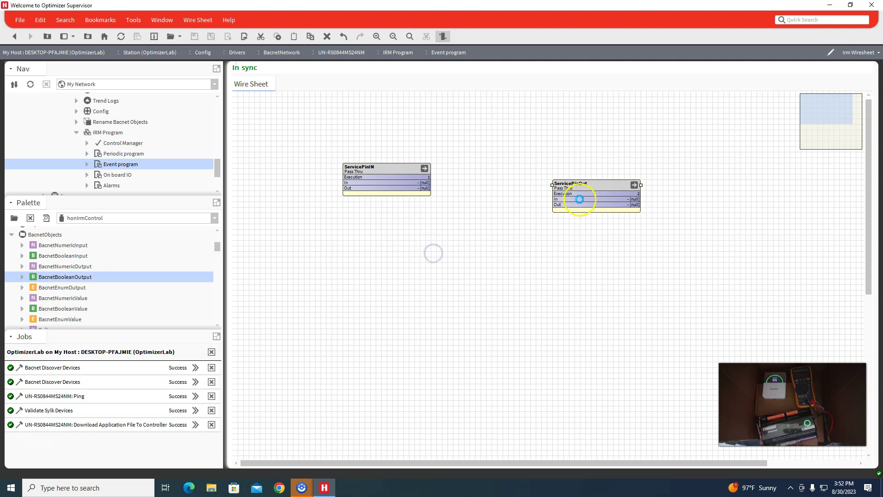
left_click_drag(589, 188, 595, 164)
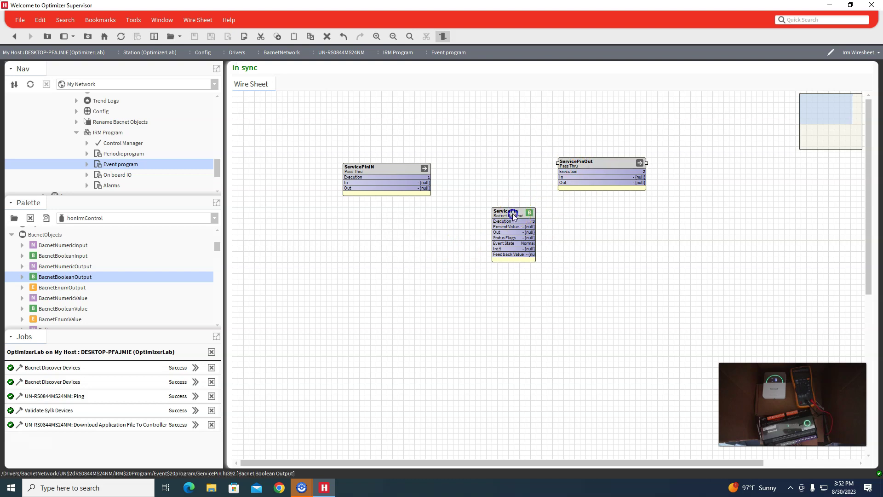
left_click_drag(515, 211, 498, 167)
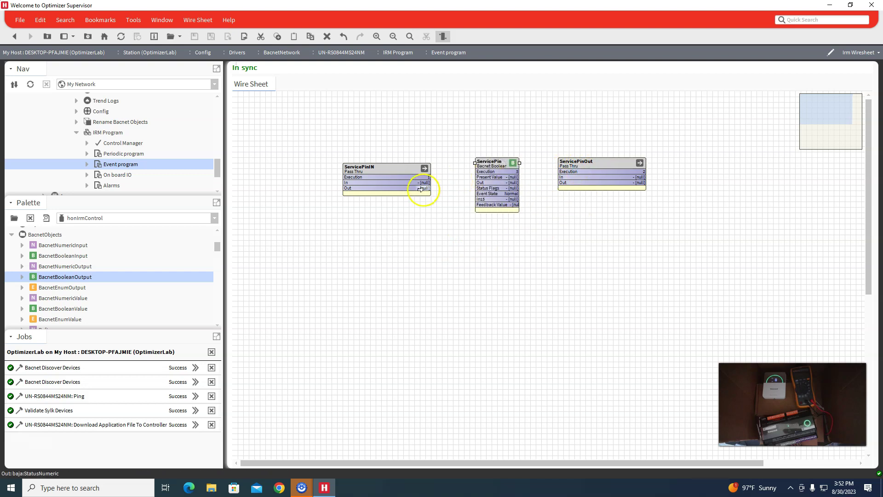
Wire ServicePinIN's Out into ServicePin and link-mark ServicePinIN
mouse_move(425, 188)
left_mouse_down()
mouse_move(479, 199)
mouse_move(564, 177)
left_mouse_up()
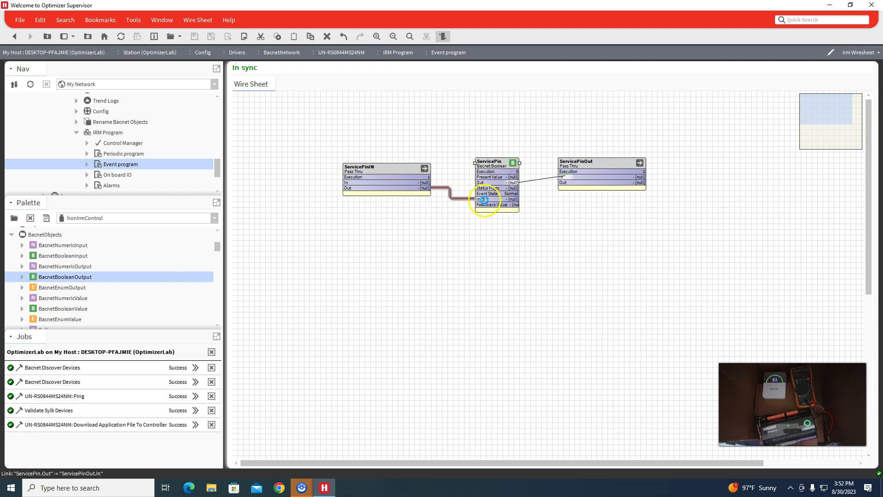
right_click(384, 172)
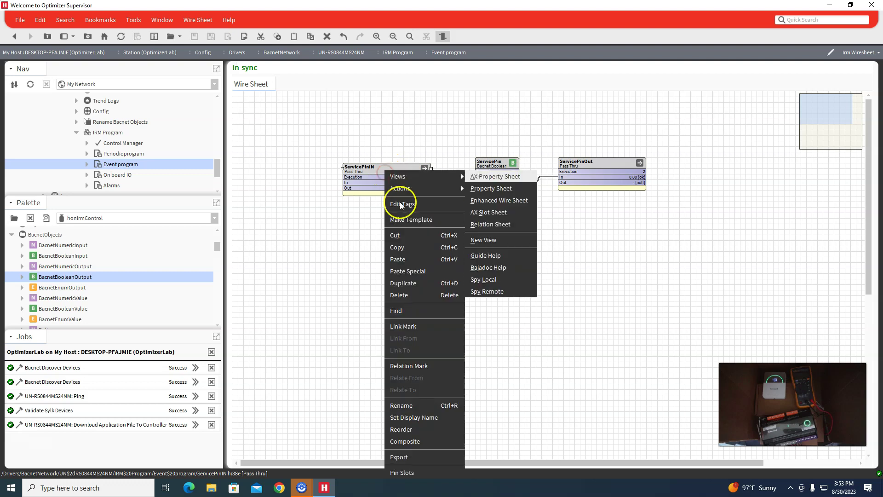
left_click(408, 326)
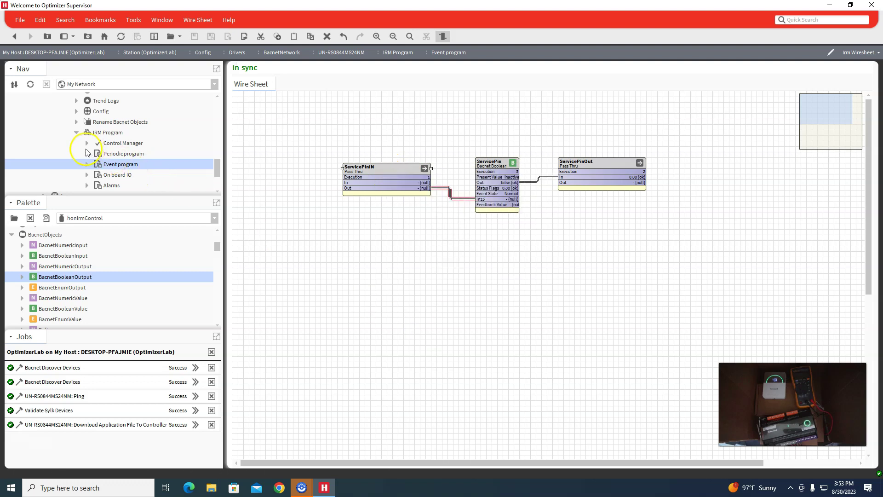
left_click(87, 174)
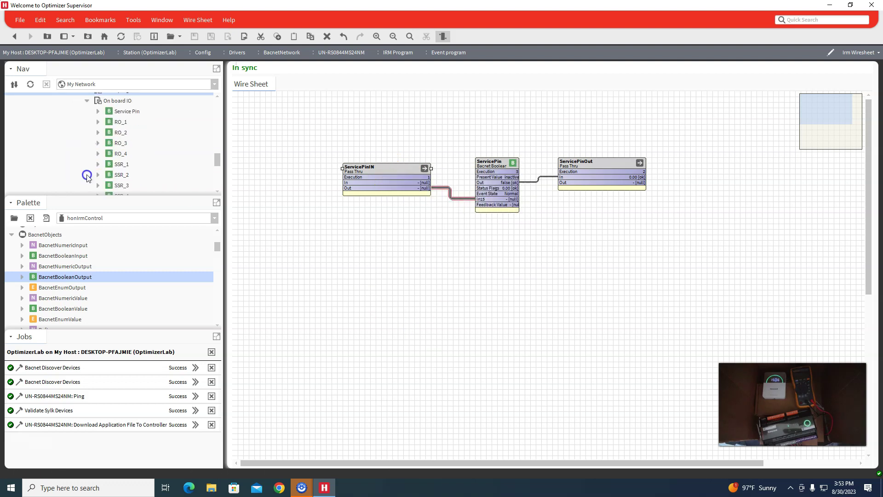
Link the on-board Service Pin's Out slot to ServicePinIN's In slot
right_click(126, 112)
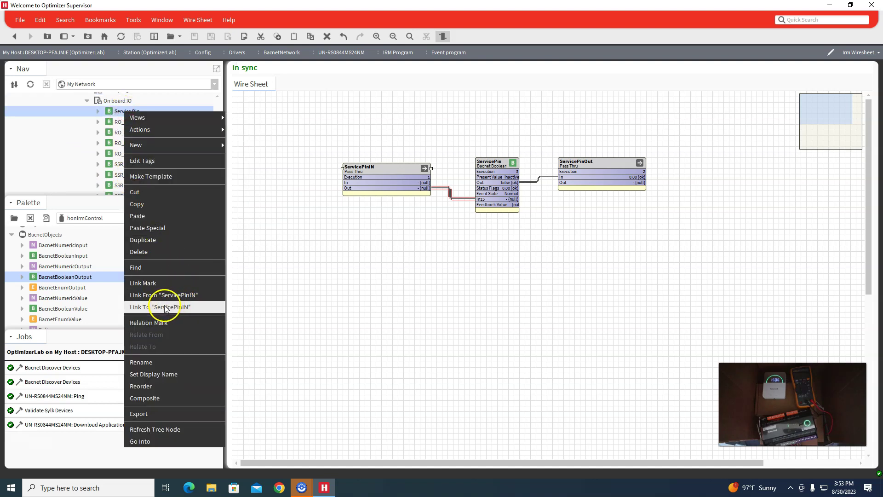
left_click(178, 308)
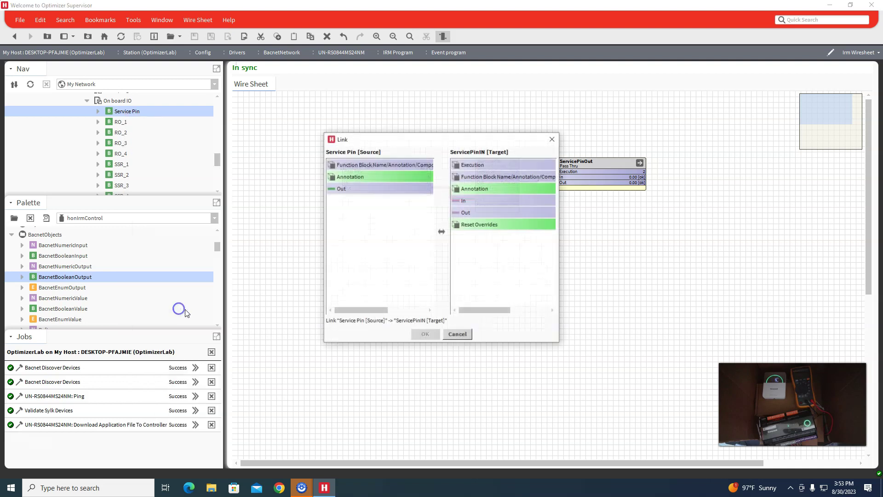
left_click(342, 188)
left_click(462, 200)
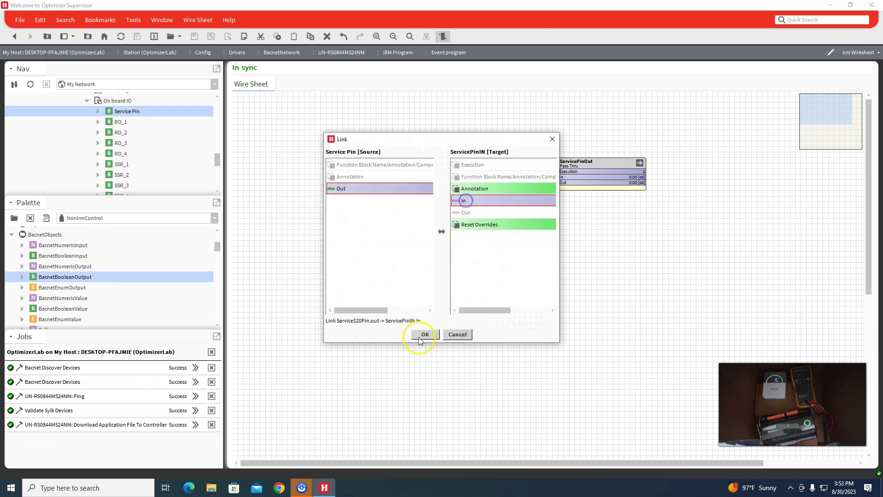
left_click(422, 336)
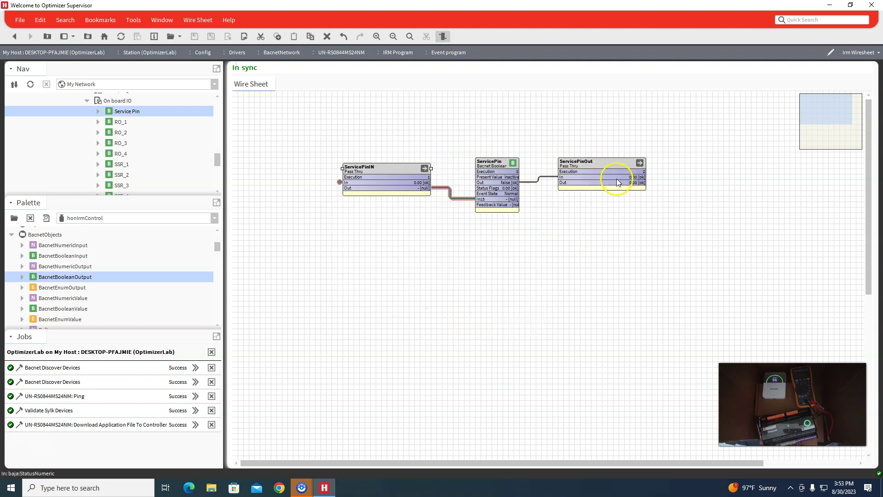
scroll(125, 163, "down", 2)
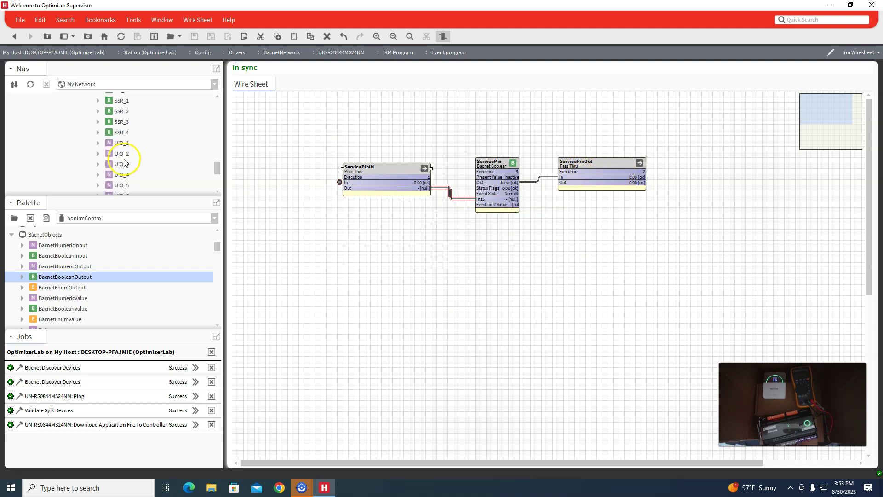
Save UIO_1 with In Type Par BinaryOutput and In Characteristic Par BinaryDirect
left_click(117, 144)
double_click(122, 147)
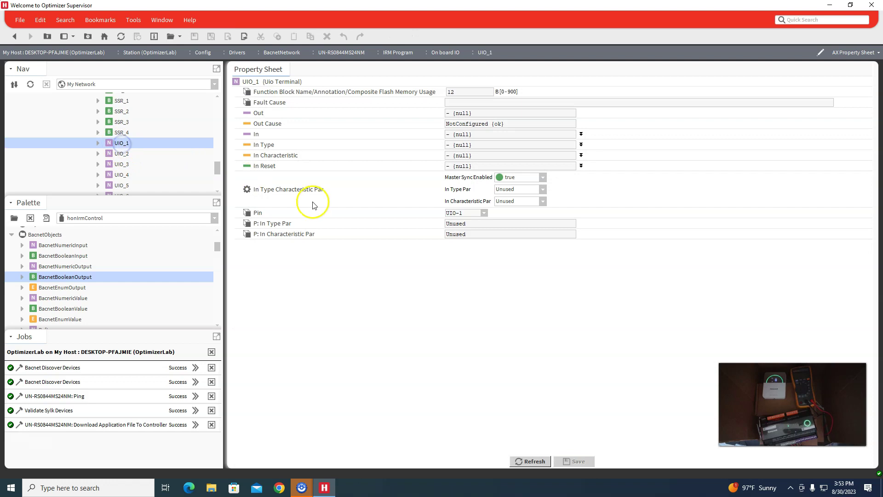
left_click(542, 190)
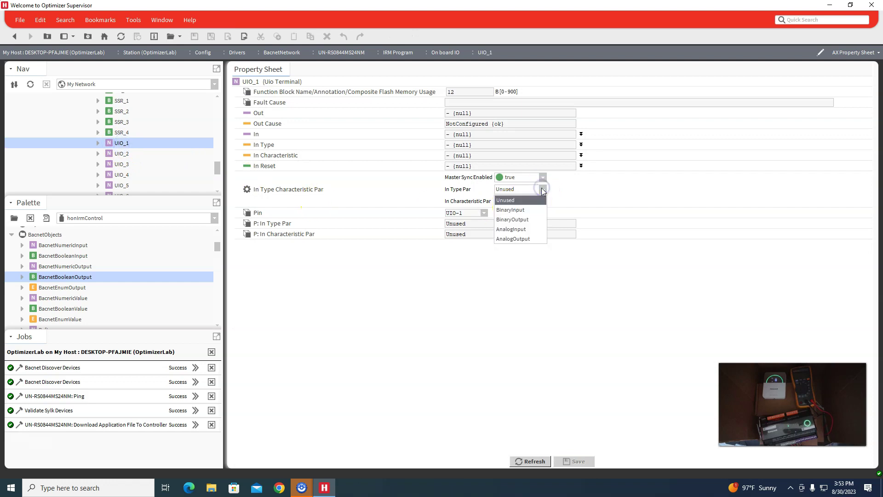
left_click(536, 222)
left_click(542, 200)
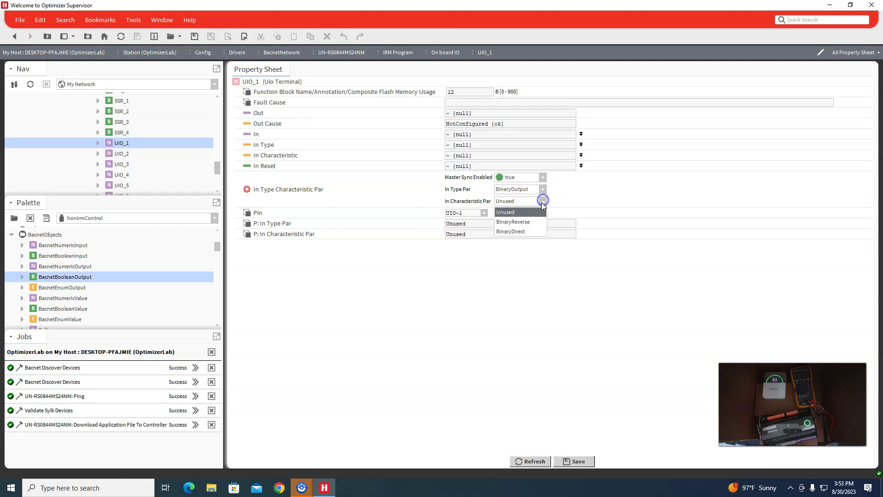
left_click(531, 229)
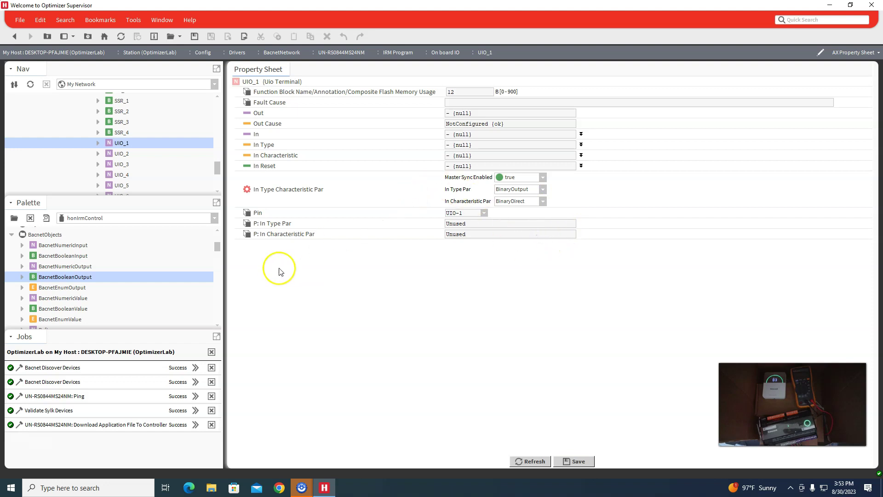
left_click(581, 462)
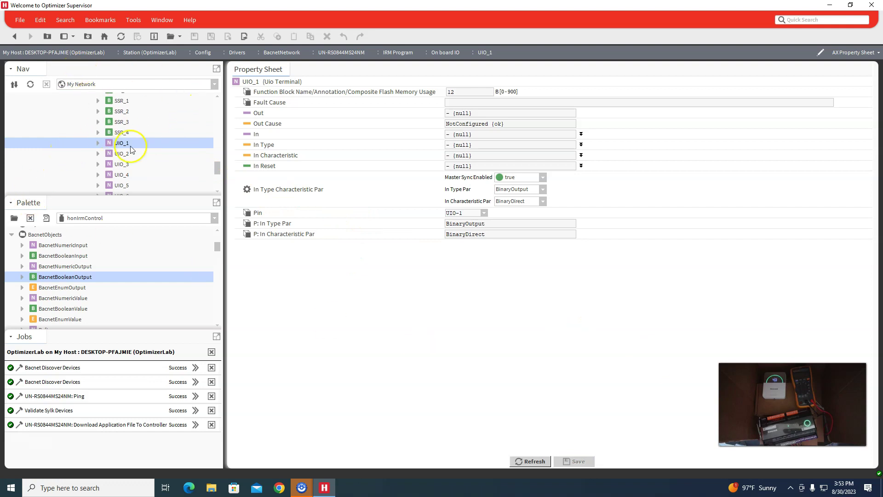
scroll(124, 151, "up", 3)
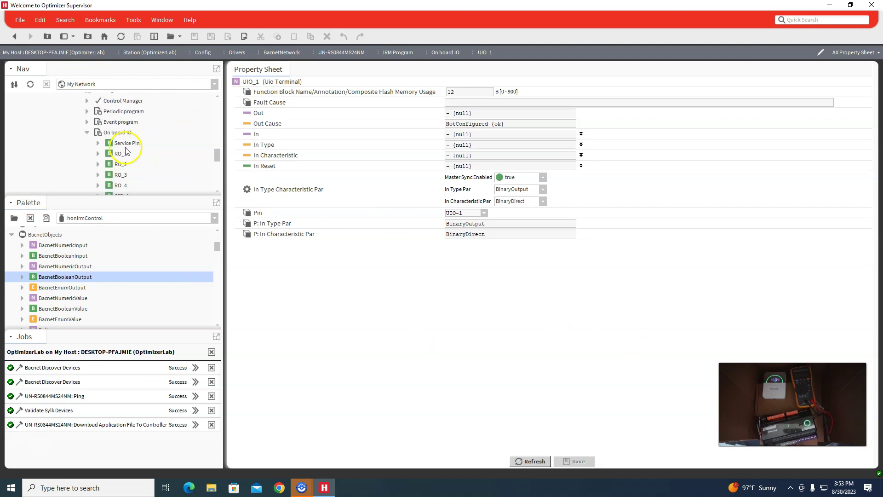
scroll(120, 136, "up", 3)
Link-mark the ServicePinOut block on the Event program sheet
double_click(121, 153)
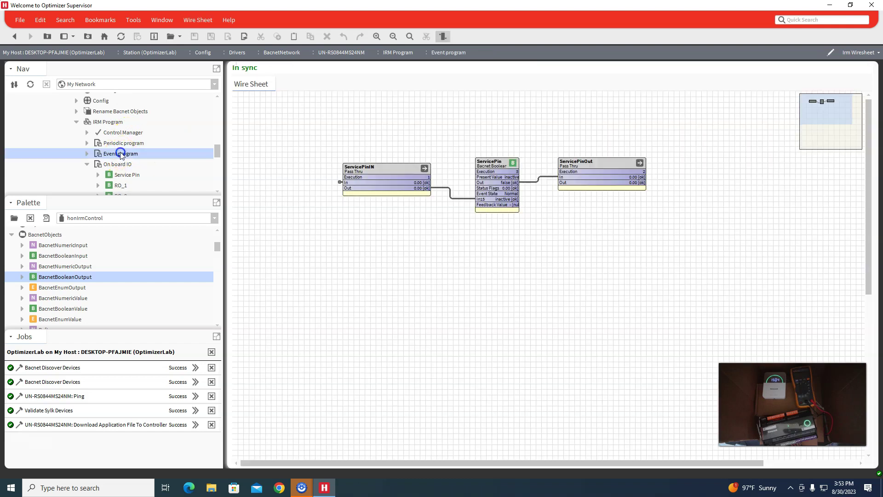
right_click(620, 169)
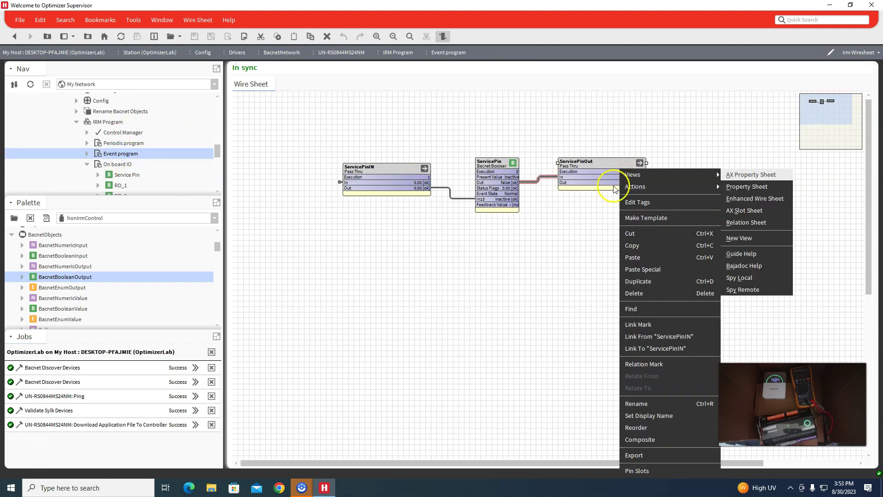
left_click(660, 326)
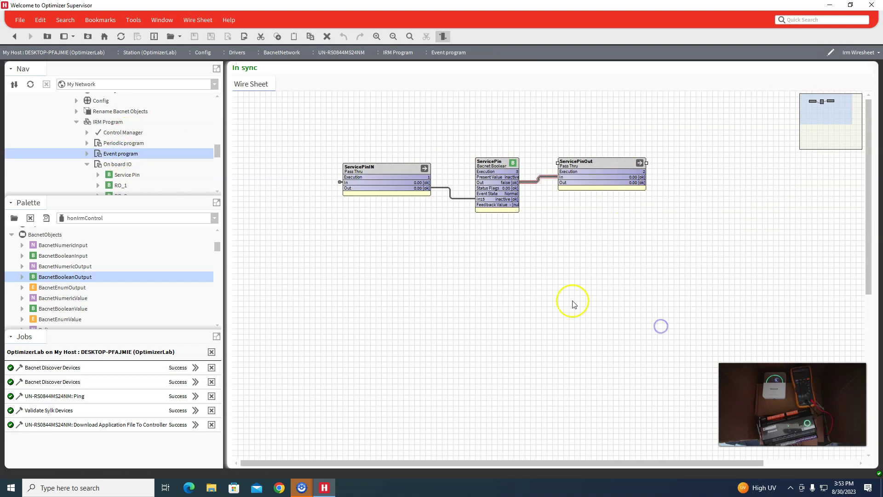
scroll(118, 170, "down", 2)
scroll(121, 170, "down", 1)
scroll(122, 172, "down", 1)
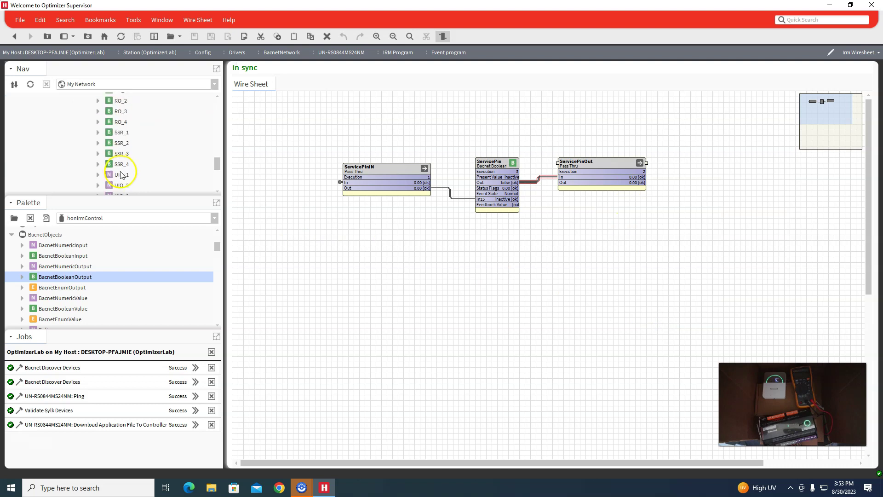
Link ServicePinOut's Out slot to UIO_1's In slot
right_click(120, 176)
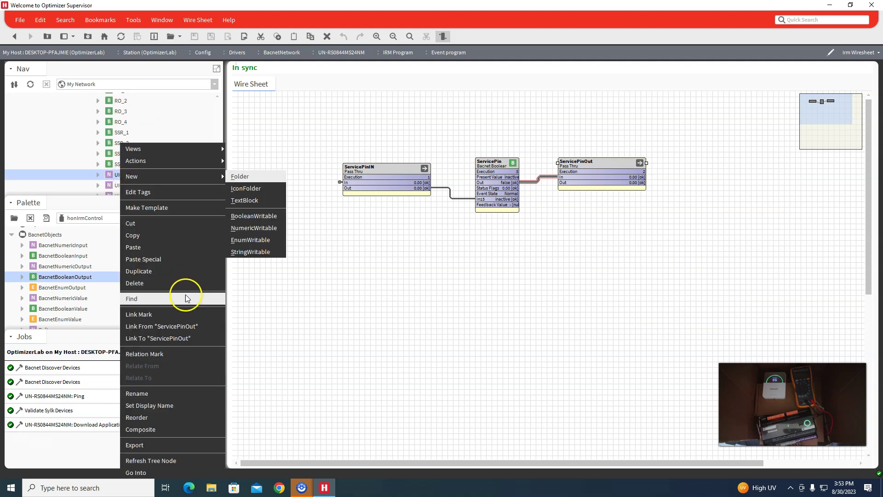
left_click(172, 326)
left_click(350, 201)
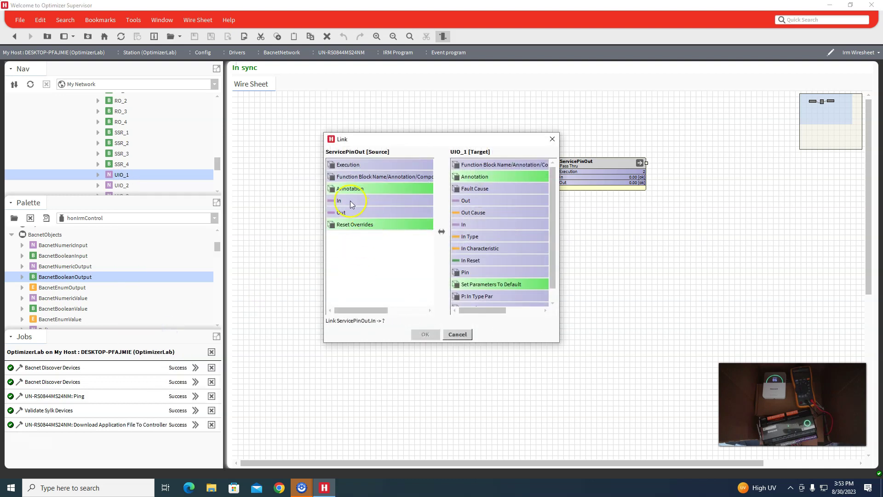
left_click(479, 225)
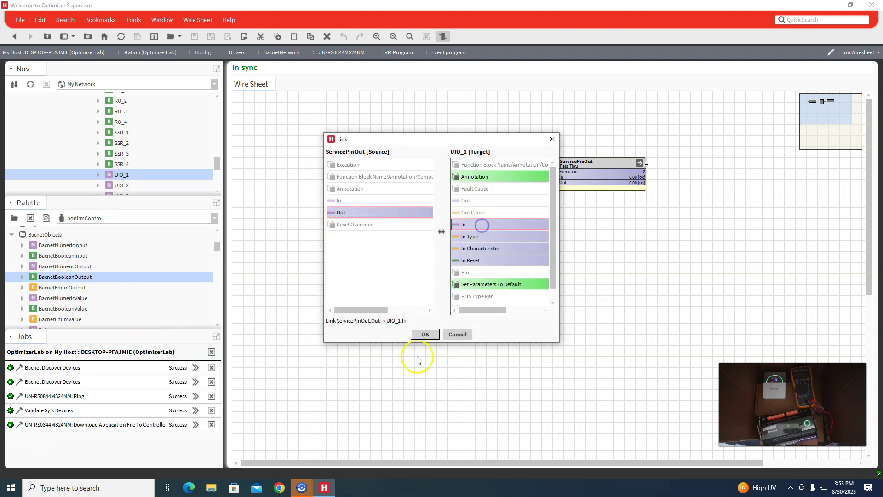
left_click(432, 336)
left_click(529, 264)
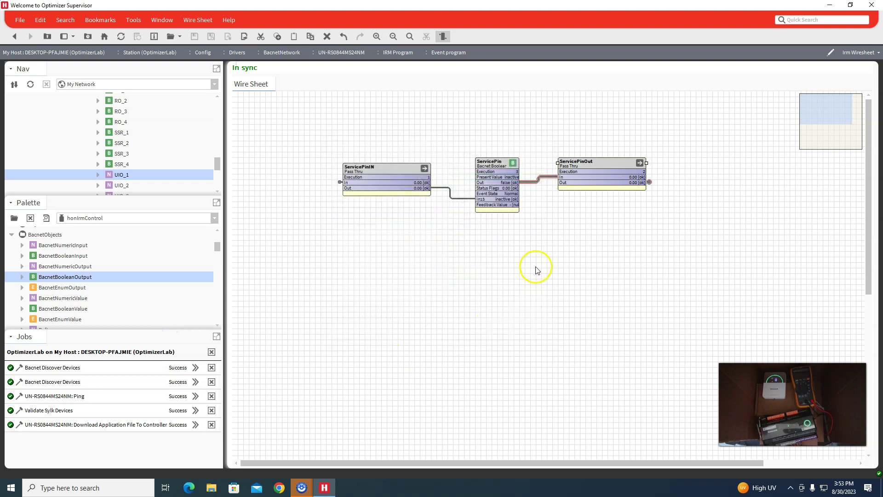
left_click(667, 323)
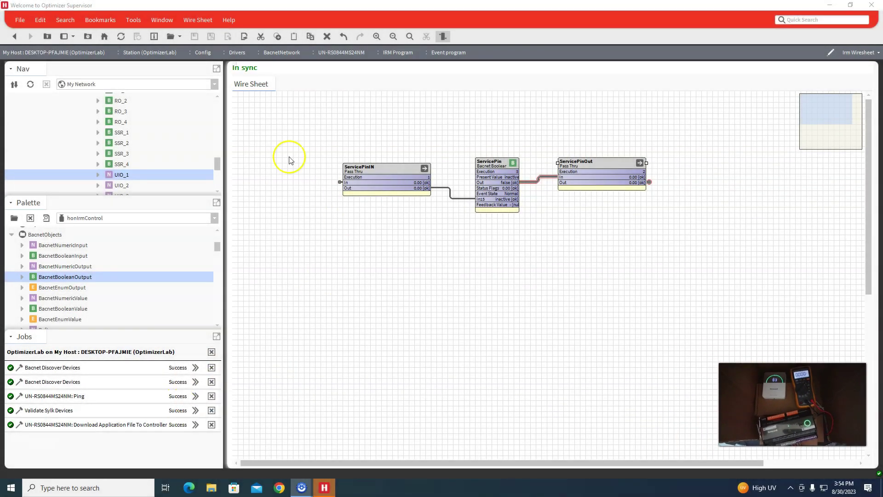
scroll(106, 159, "up", 5)
scroll(104, 163, "down", 2)
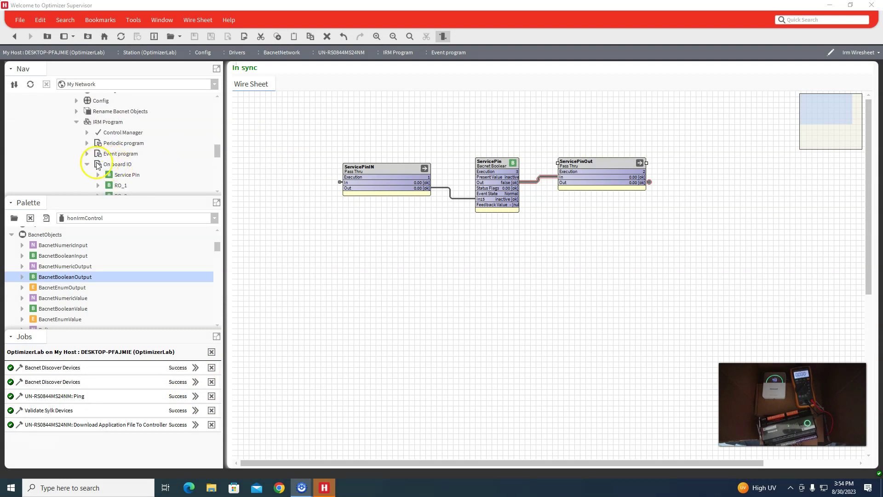
Copy the three service pin blocks into the Periodic program below the sensor blocks
left_click(88, 165)
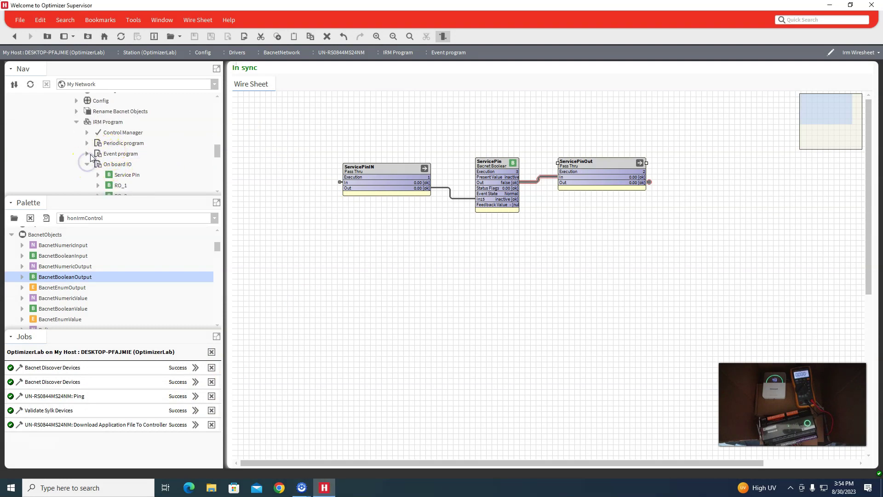
left_click(88, 153)
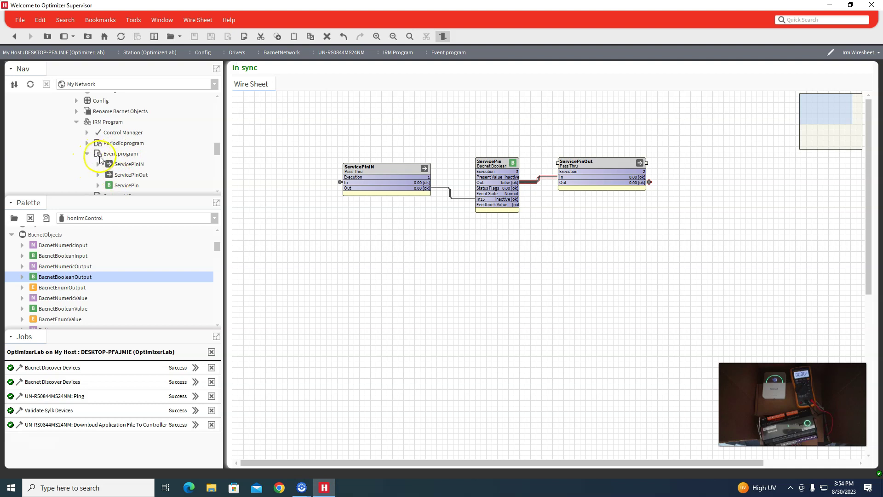
left_click(327, 144)
left_click_drag(327, 144, 684, 218)
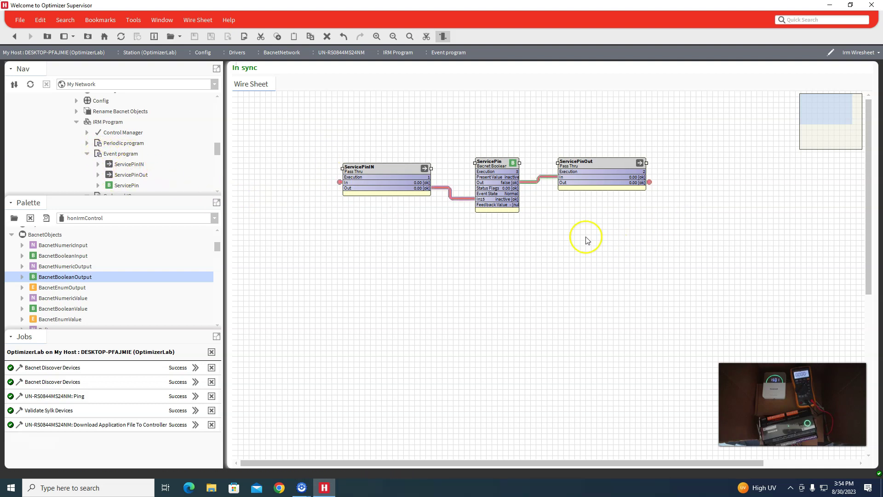
double_click(117, 143)
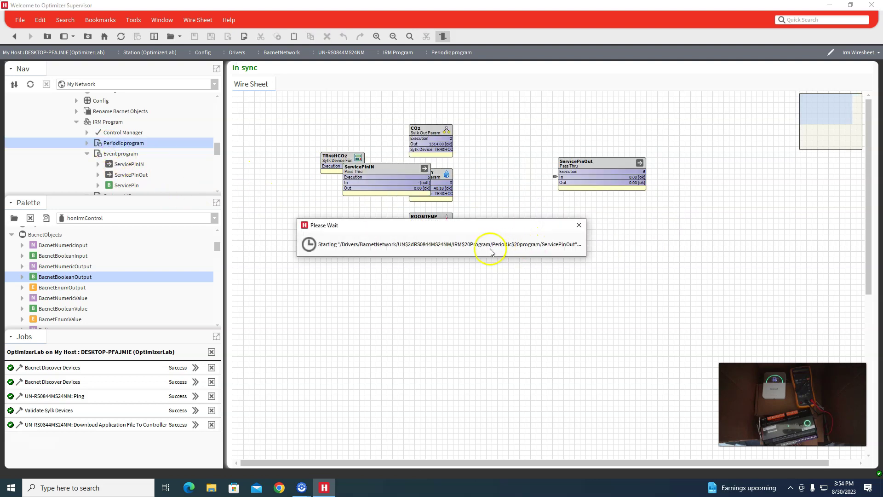
left_click_drag(394, 173, 394, 289)
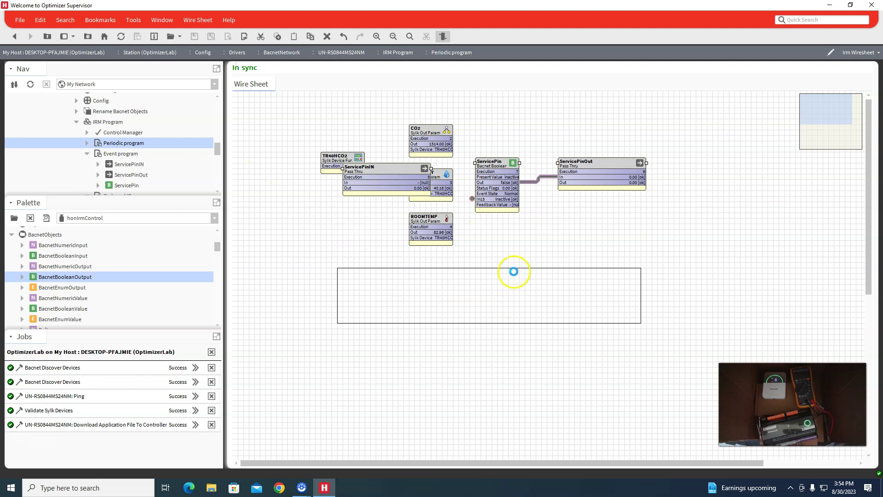
left_click(87, 153)
Delete the ServicePinIN block from the Event program wire sheet
double_click(111, 154)
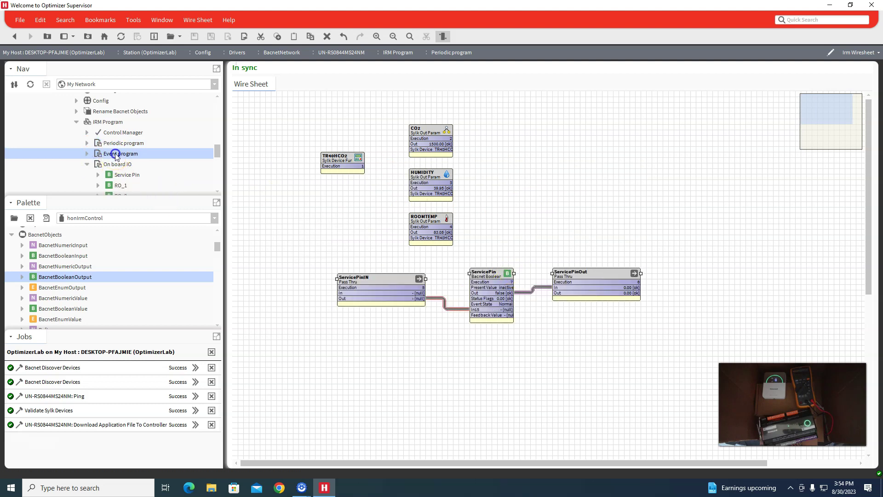
left_click_drag(314, 161, 663, 215)
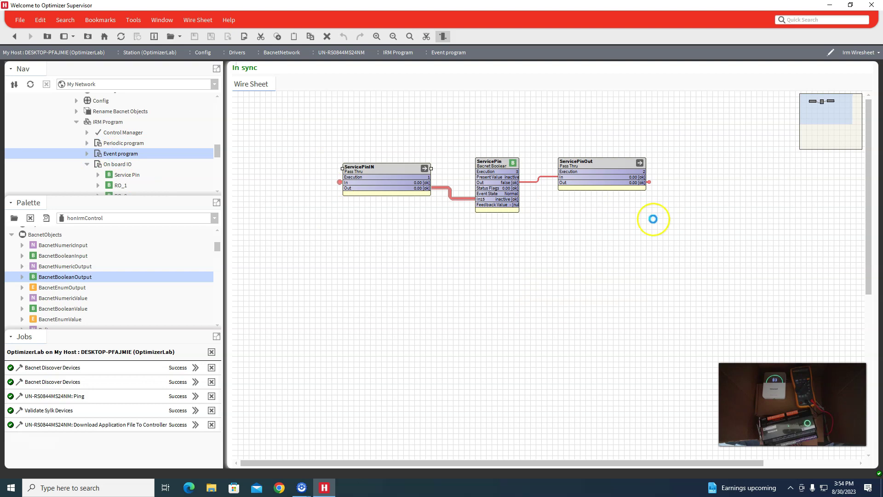
key("Delete")
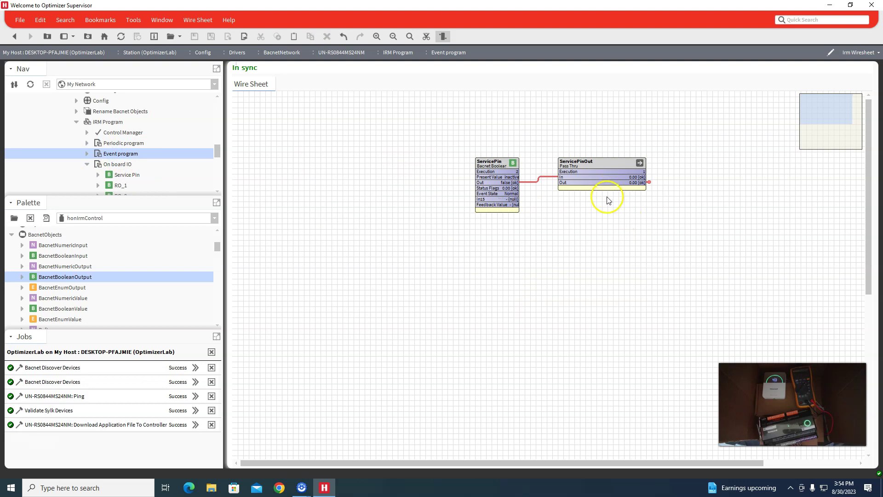
left_click_drag(455, 133, 682, 236)
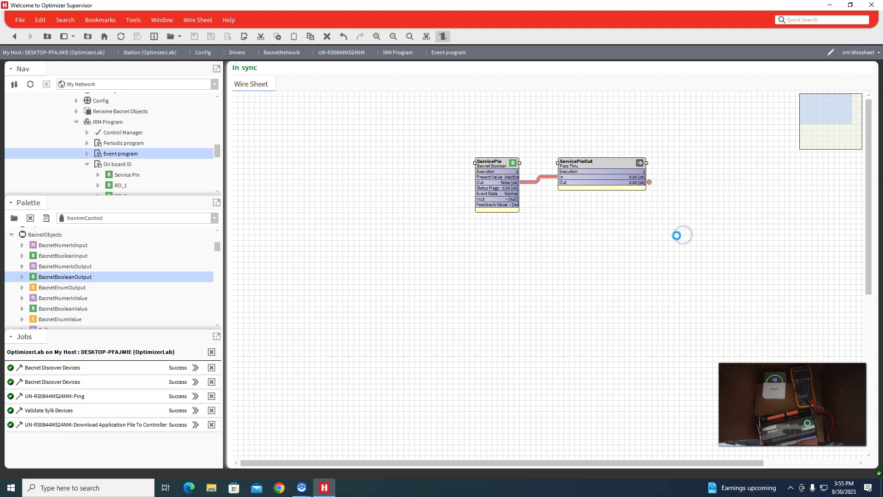
left_click(598, 241)
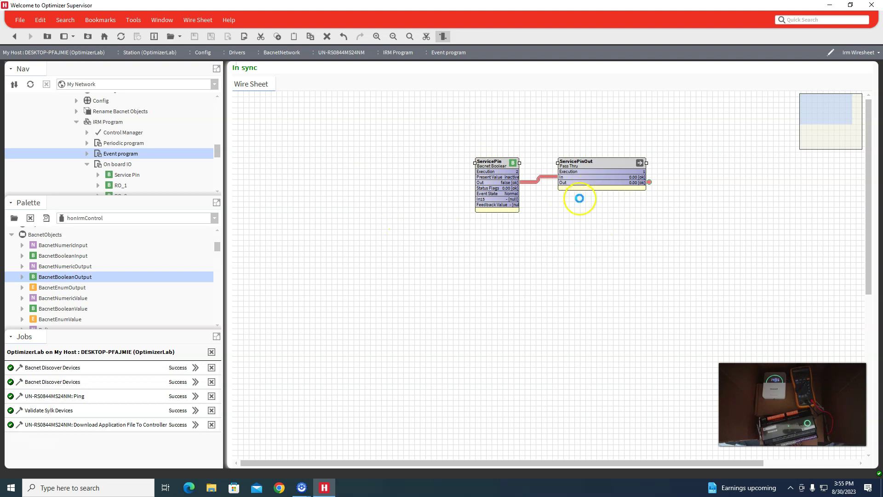
Link the on-board Service Pin's Out to the Periodic program's ServicePinIN In
double_click(115, 143)
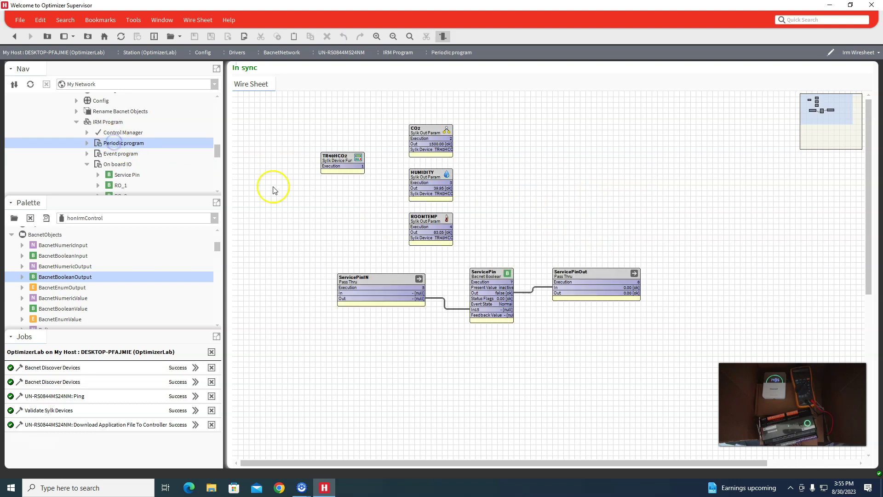
right_click(376, 284)
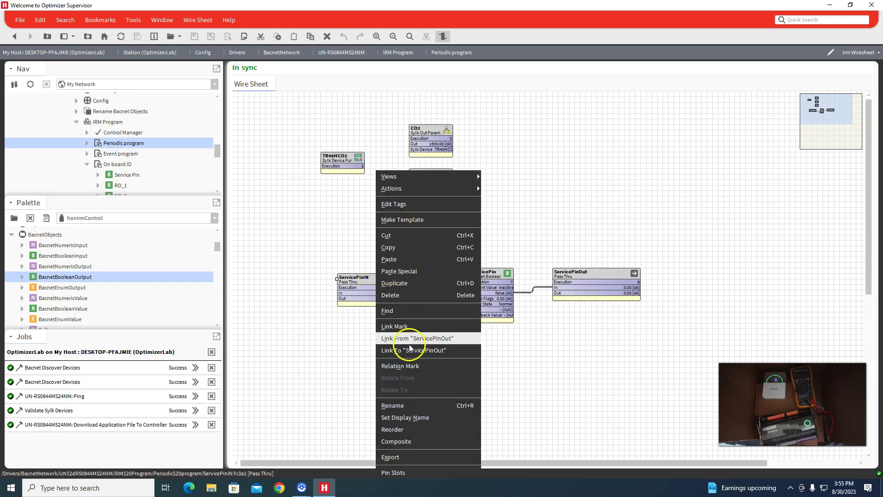
left_click(411, 329)
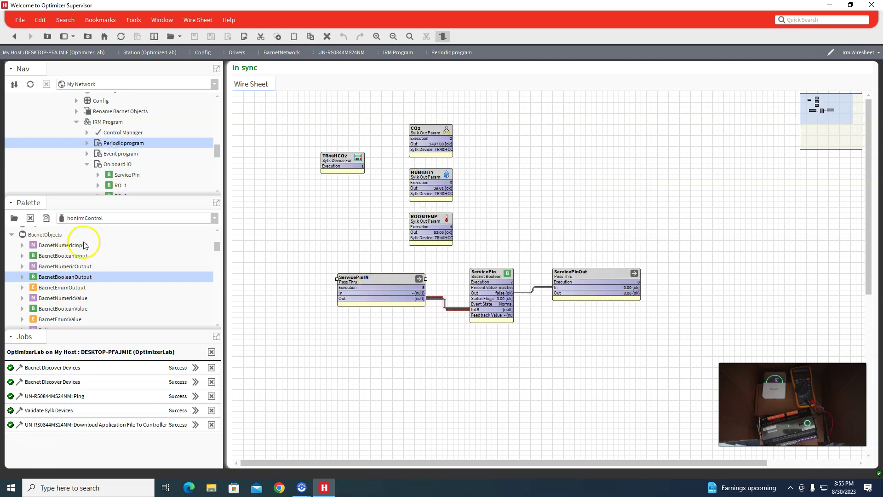
right_click(120, 175)
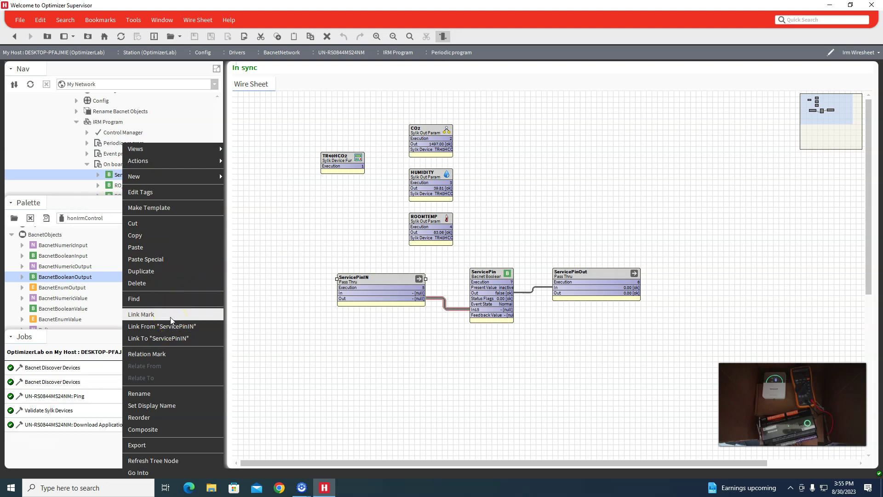
left_click(174, 339)
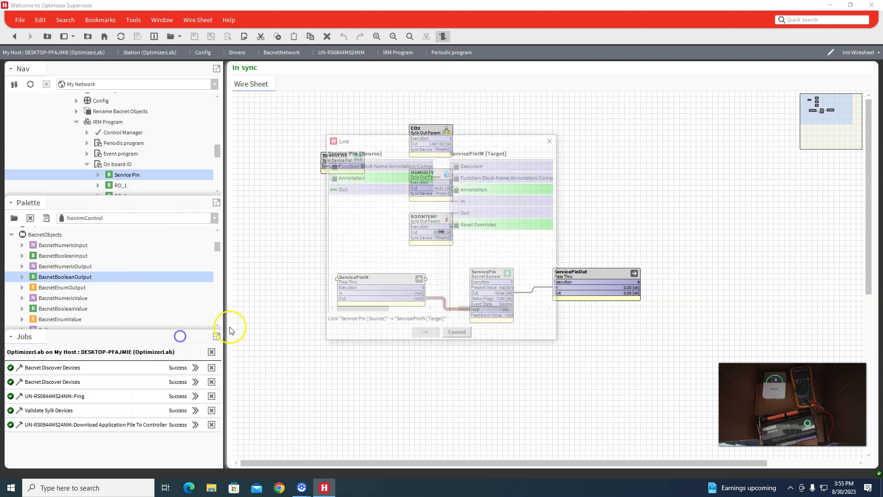
left_click(355, 190)
left_click(463, 201)
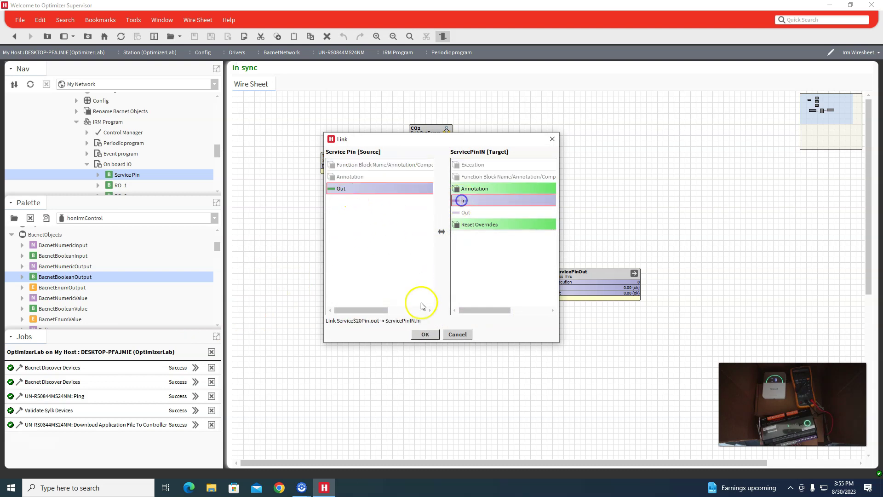
left_click(423, 336)
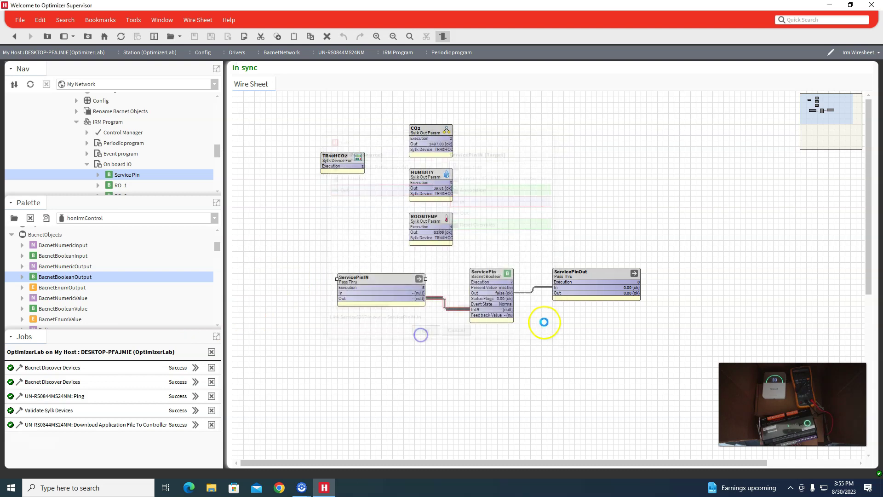
Link the Periodic program's ServicePinOut Out to UIO_1's In
right_click(600, 289)
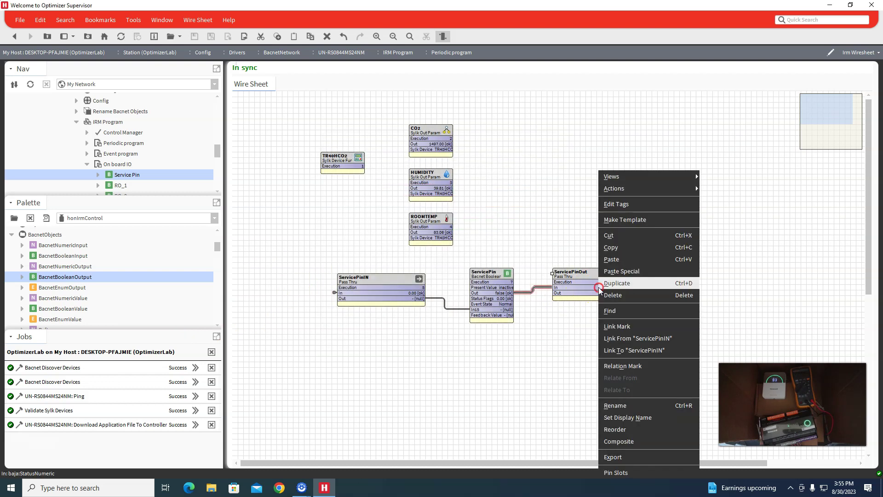
left_click(627, 327)
scroll(141, 179, "down", 3)
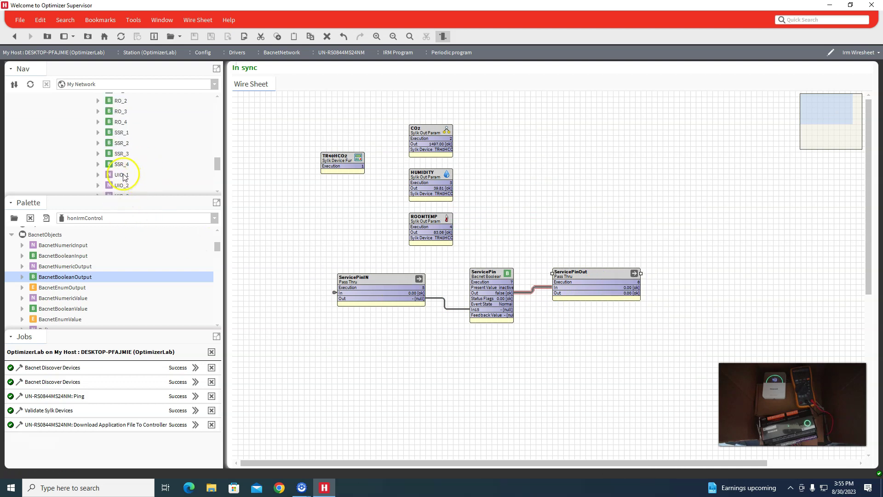
right_click(124, 177)
mouse_move(135, 176)
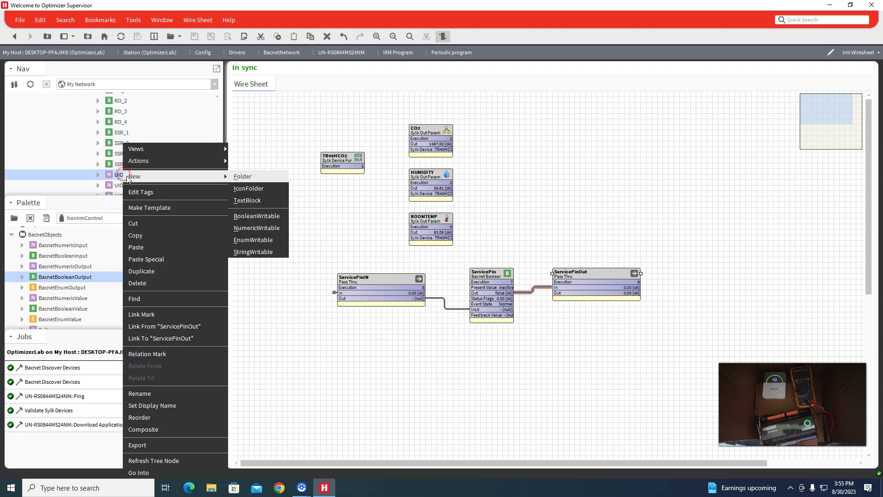
left_click(176, 327)
left_click(362, 201)
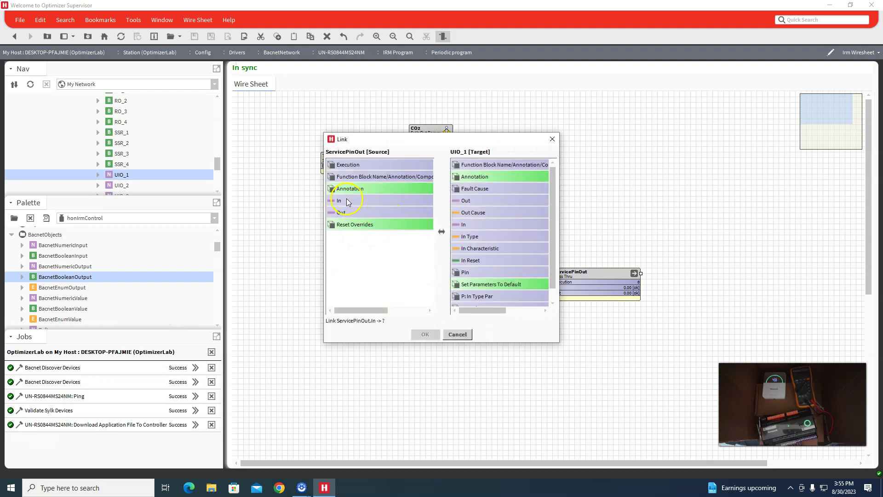
left_click(353, 213)
left_click(478, 225)
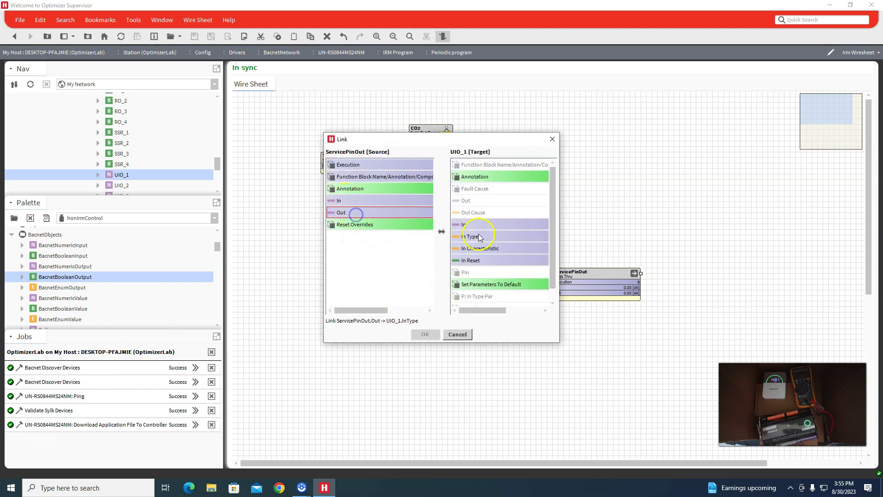
left_click(425, 334)
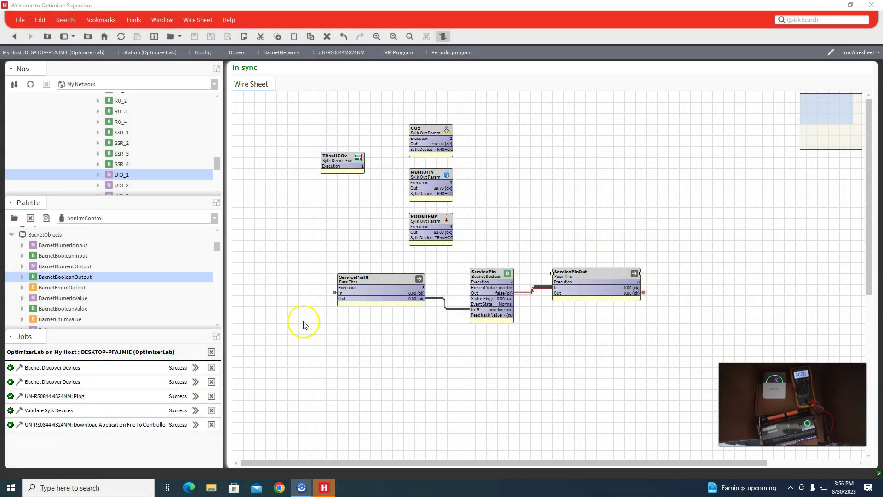
scroll(111, 256, "up", 3)
scroll(138, 171, "up", 2)
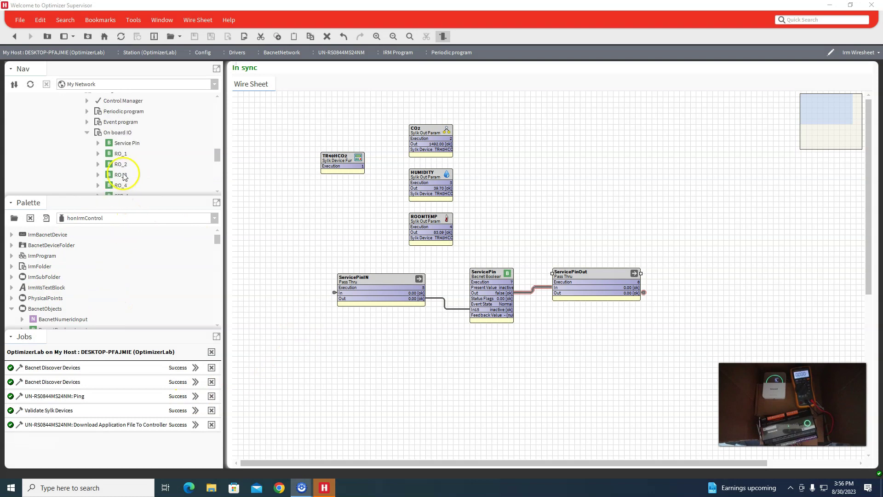
scroll(139, 171, "up", 1)
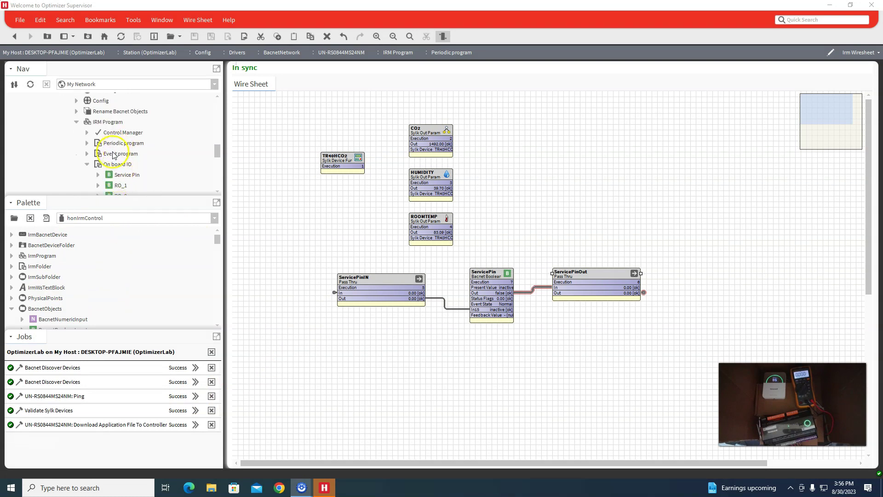
left_click(117, 153)
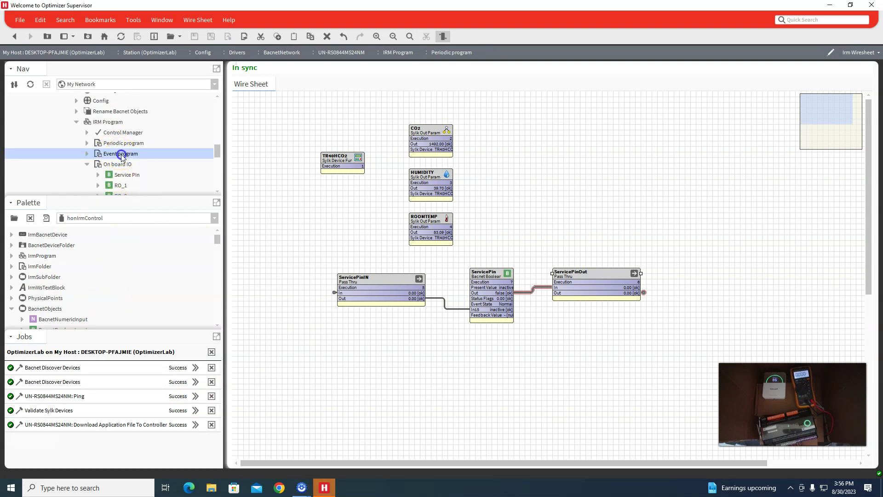
left_click(163, 159)
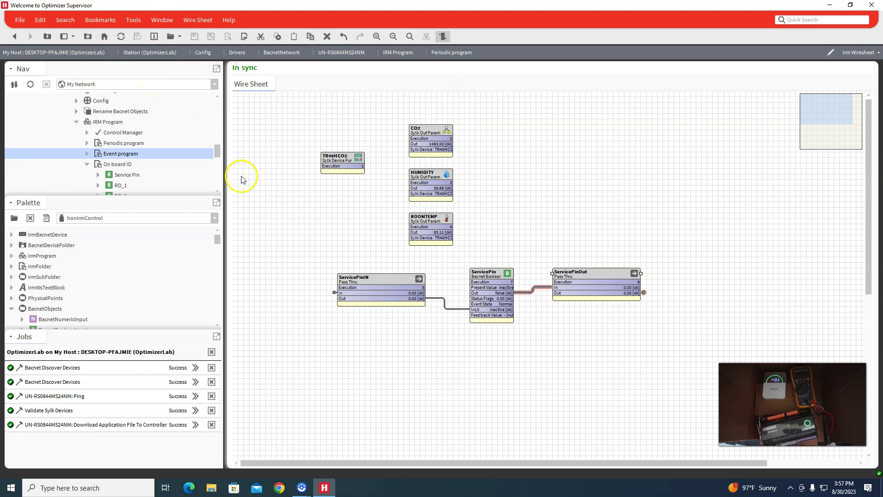
Collapse the On board IO branch and the UN-RS0844MS24NM controller node
left_click(87, 165)
scroll(118, 157, "up", 3)
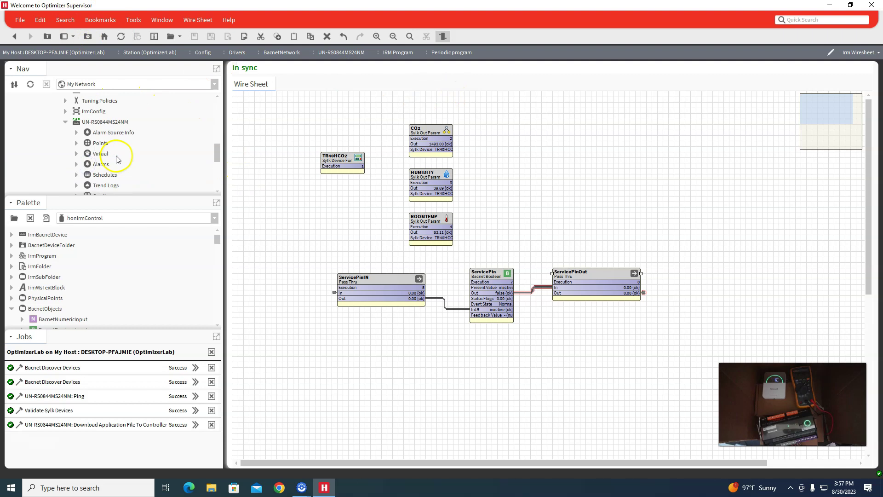
scroll(114, 138, "down", 2)
scroll(117, 149, "up", 2)
left_click(65, 122)
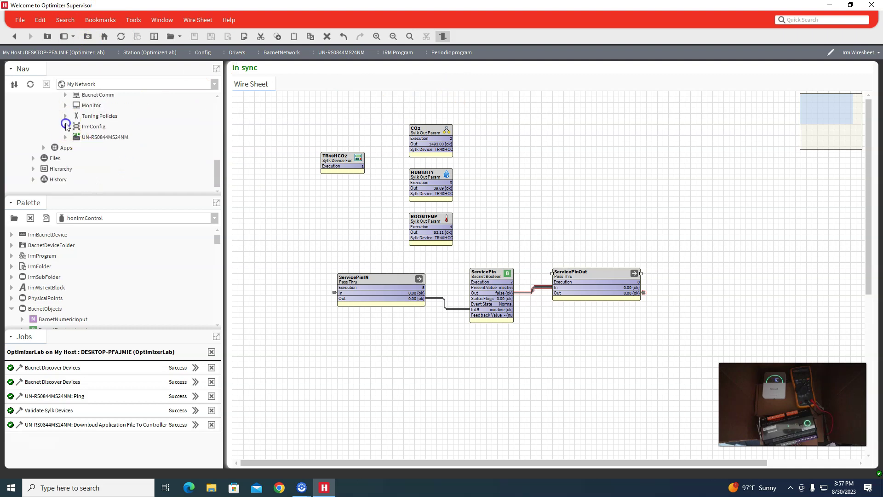
scroll(173, 149, "up", 4)
scroll(166, 151, "down", 3)
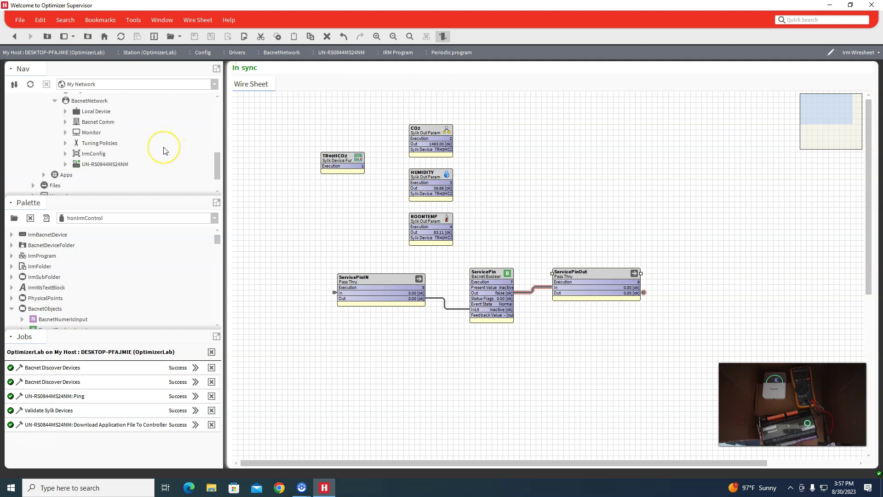